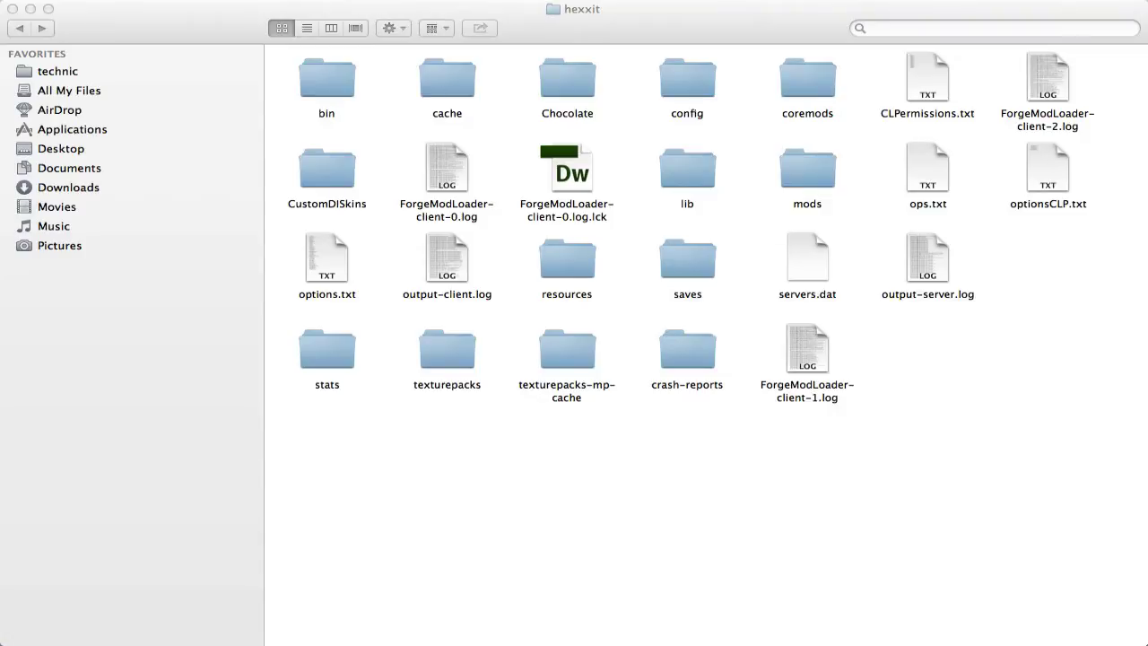
# - Enter the hexxit config folder and open MapWriter.cfg with TextEdit via Open With > Other
pyautogui.click(886, 394)
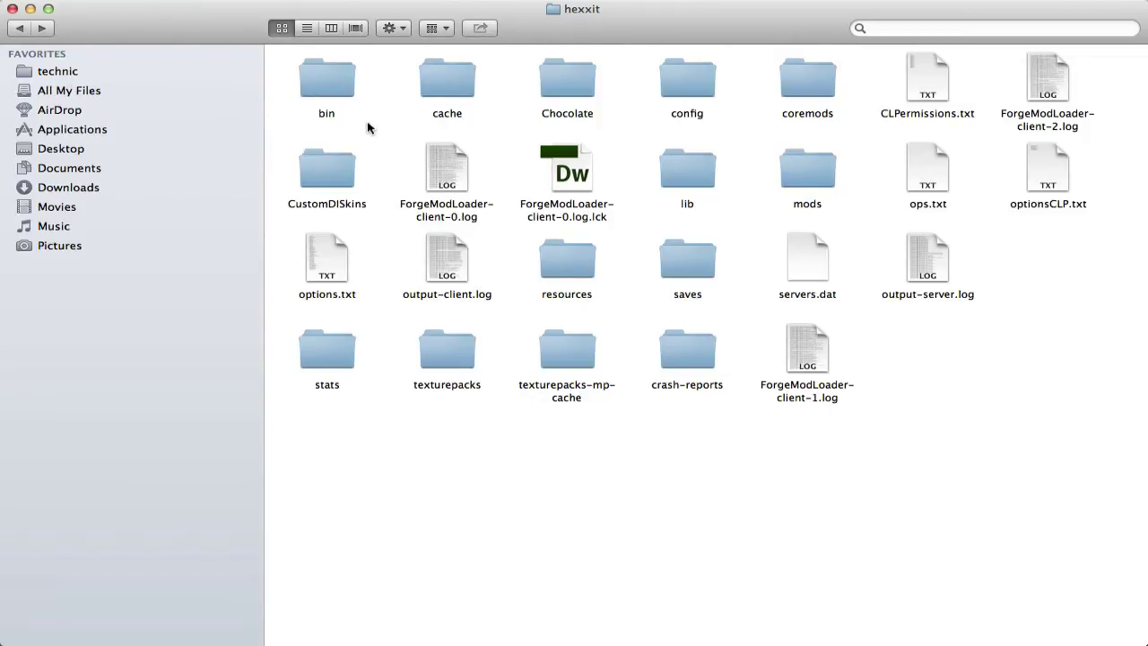
pyautogui.doubleClick(688, 90)
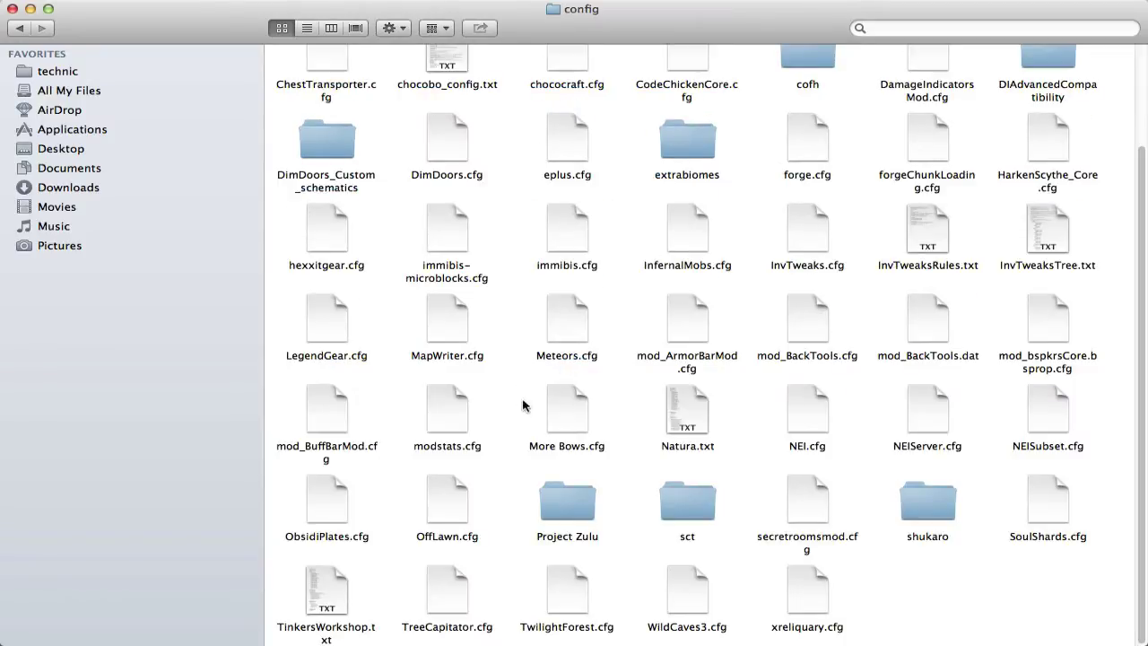
pyautogui.click(445, 330)
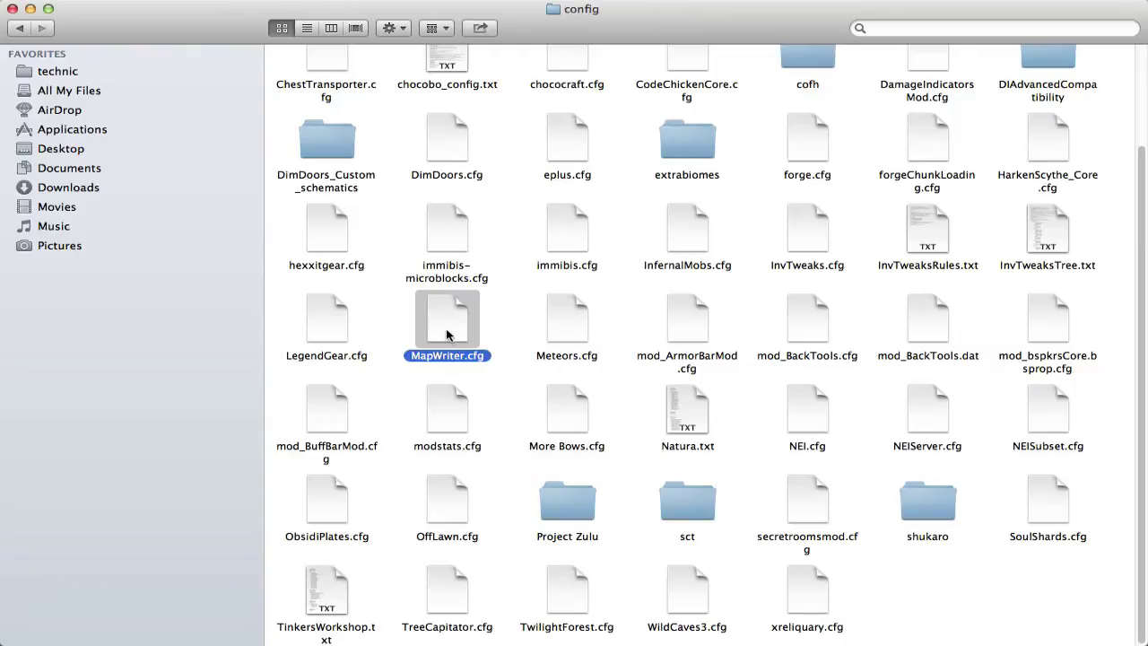
pyautogui.rightClick(443, 333)
pyautogui.moveTo(559, 329)
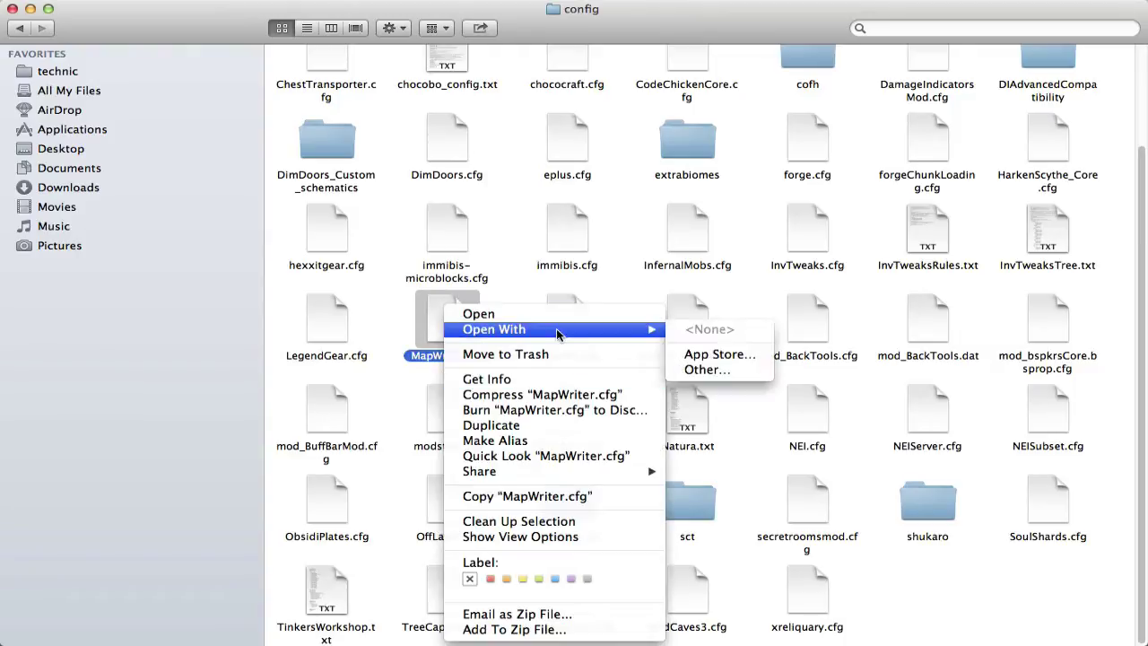
pyautogui.click(720, 368)
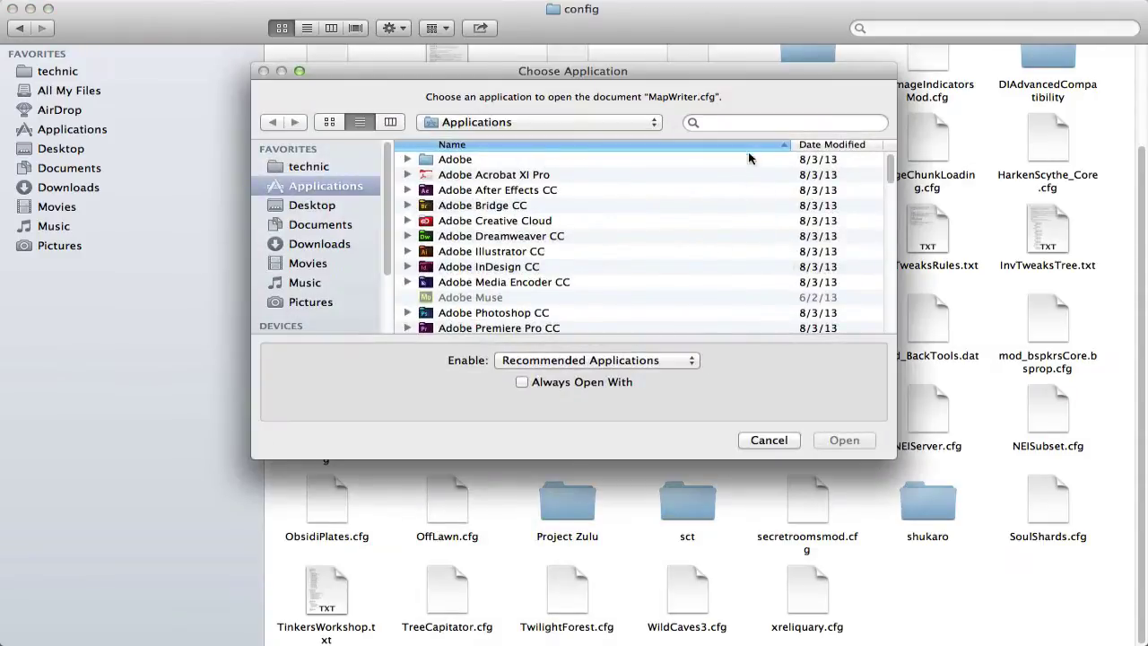
pyautogui.click(751, 120)
pyautogui.write('text')
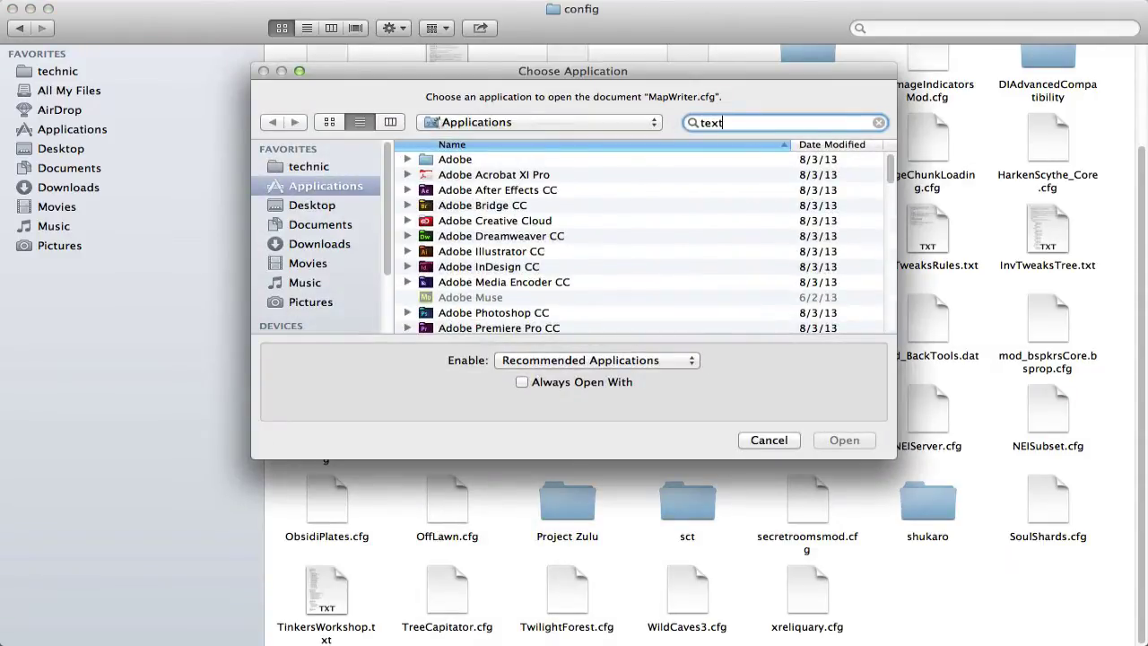
pyautogui.write('edit')
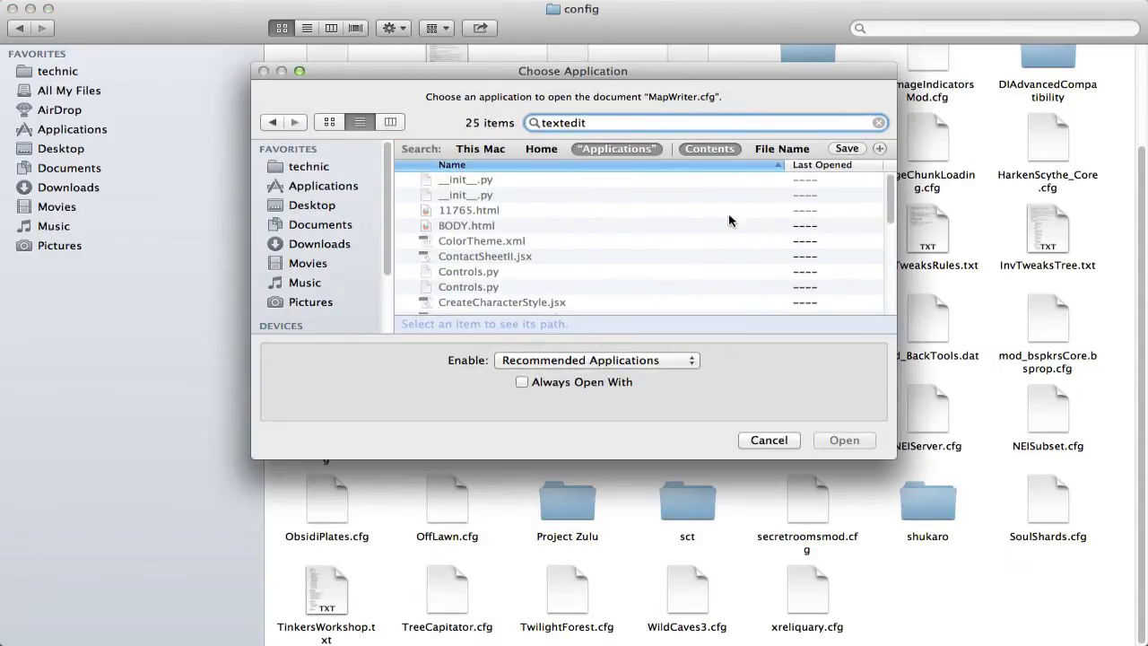
pyautogui.scroll(-5, 729, 225)
pyautogui.click(531, 242)
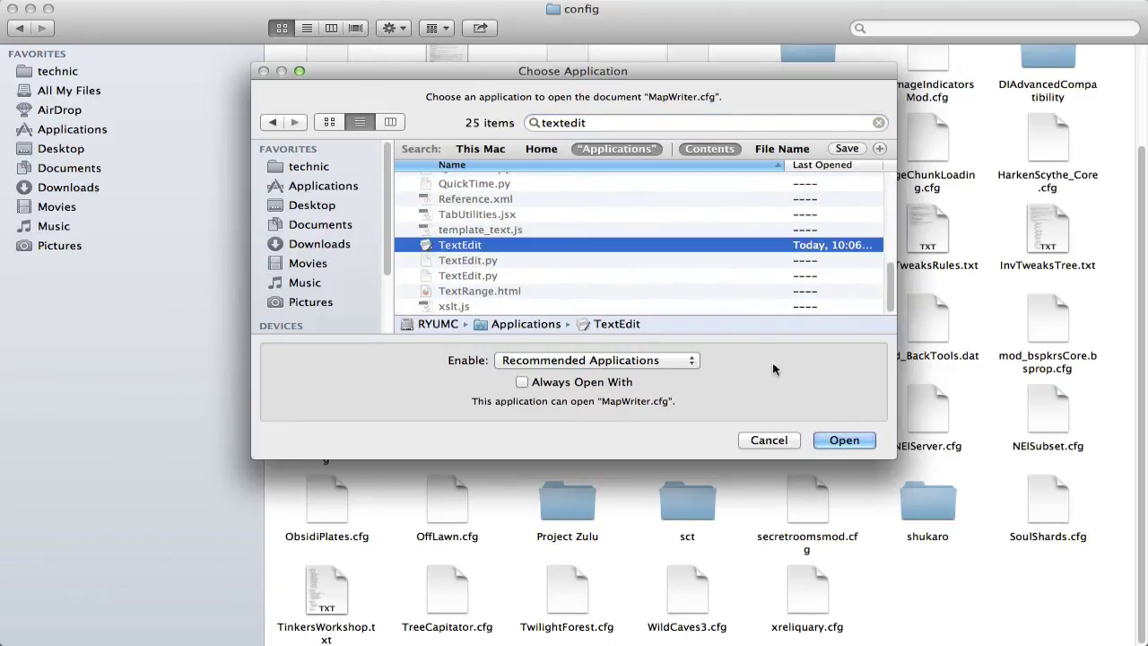
pyautogui.click(841, 440)
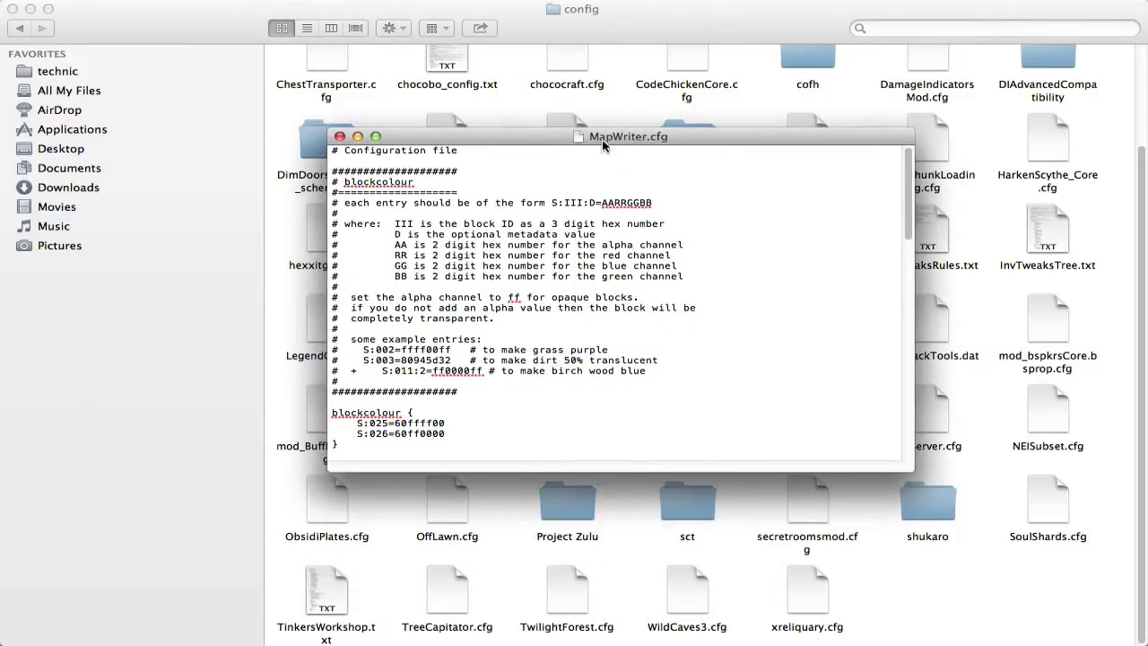
# - Move and enlarge the MapWriter.cfg window and increase the text size twice
pyautogui.moveTo(603, 143); pyautogui.dragTo(610, 57)
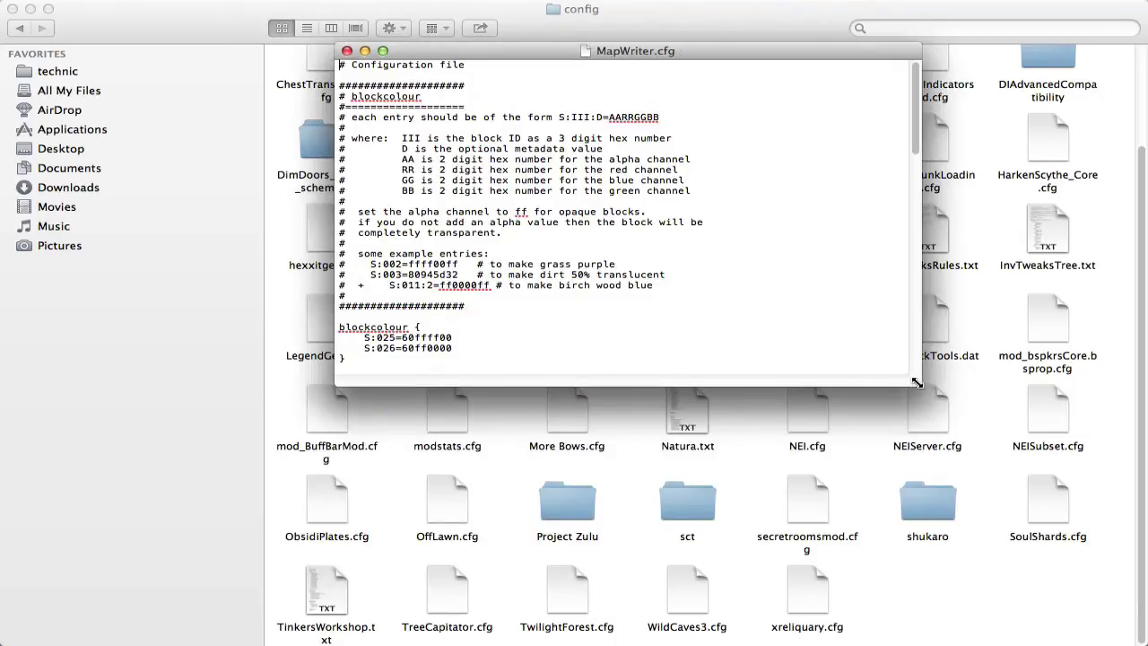
pyautogui.moveTo(917, 383); pyautogui.dragTo(957, 603)
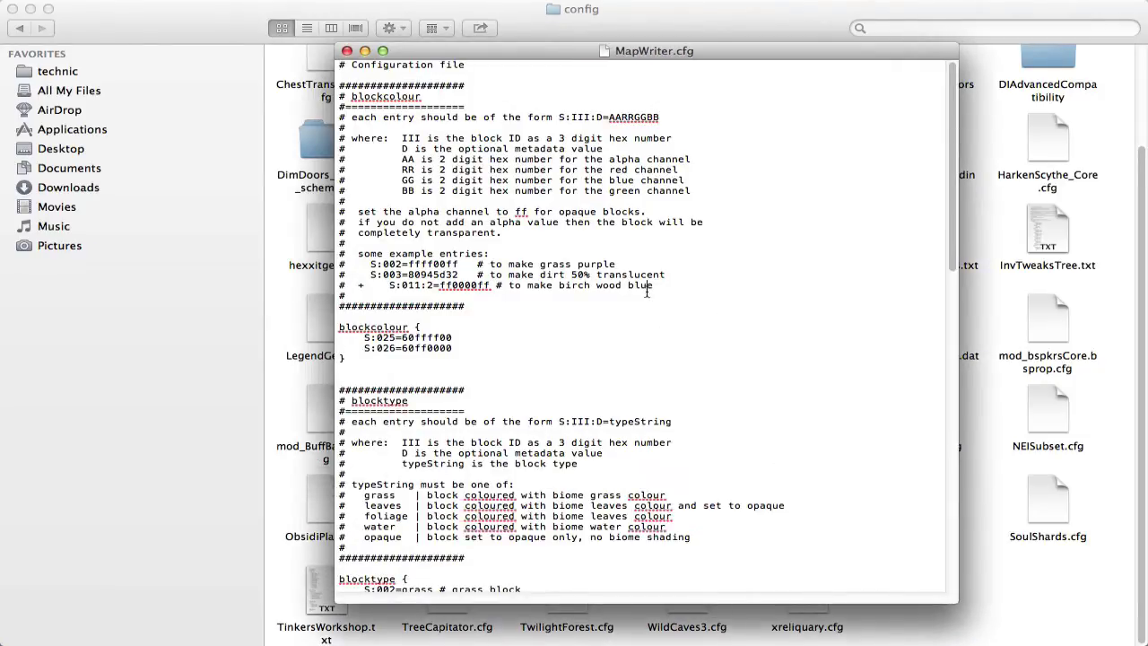
pyautogui.press('super+plus')
pyautogui.press('super+plus')
pyautogui.press('super+plus')
pyautogui.press('super+plus')
pyautogui.press('super+plus')
pyautogui.press('super+plus')
pyautogui.press('super+plus')
pyautogui.press('super+plus')
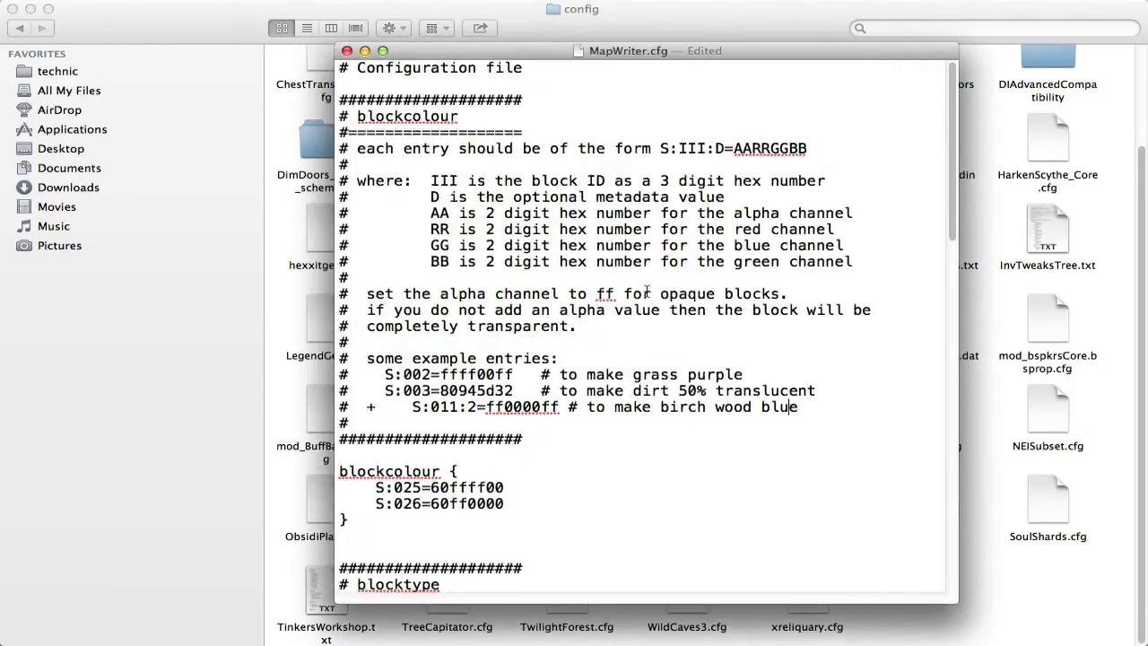
pyautogui.press('super+plus')
pyautogui.press('super+plus')
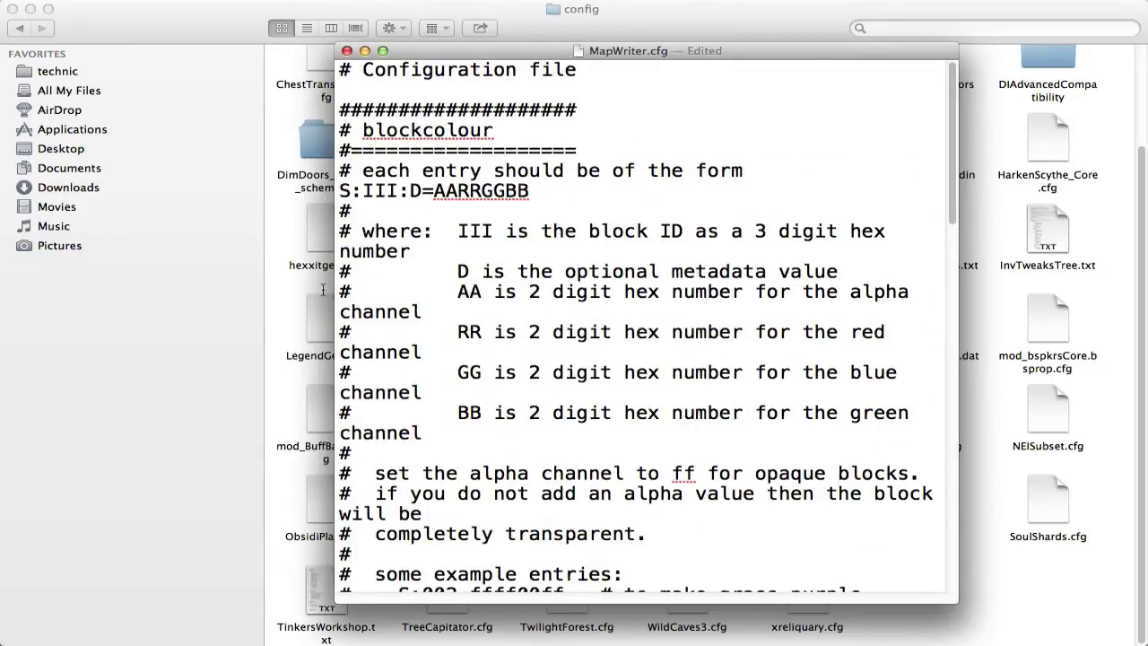
pyautogui.moveTo(336, 305); pyautogui.dragTo(93, 293)
# - Scroll down to the options block showing teleportCommand=tp and teleportEnabled=0
pyautogui.scroll(-5, 620, 269)
pyautogui.scroll(5, 621, 269)
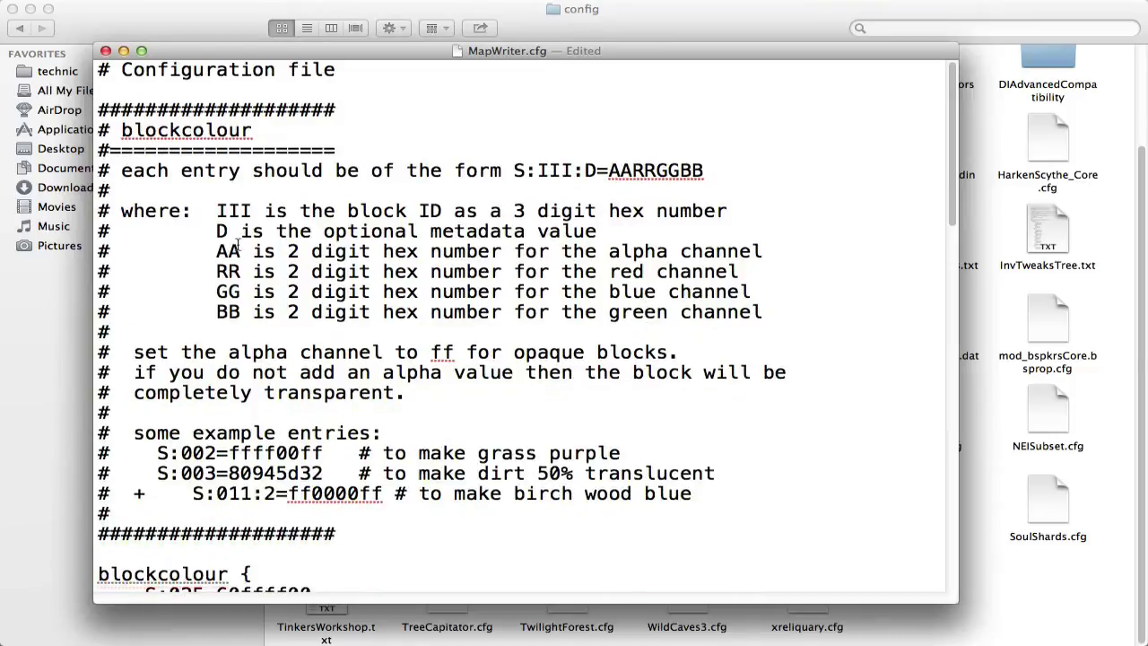
pyautogui.scroll(-15, 234, 240)
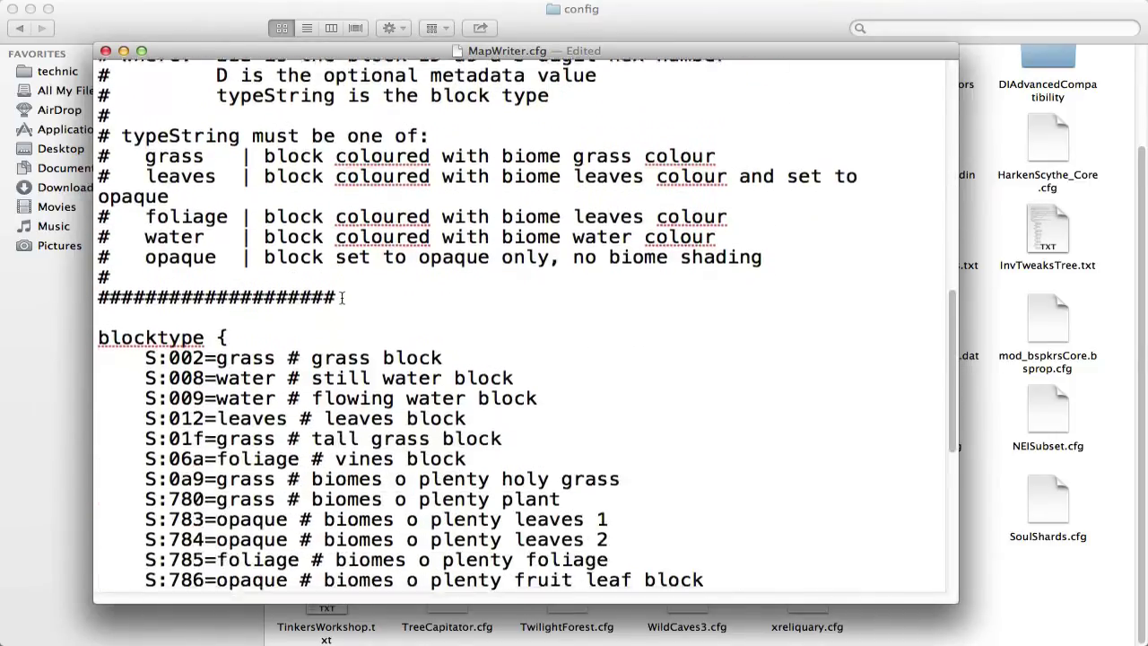
pyautogui.scroll(-13, 346, 297)
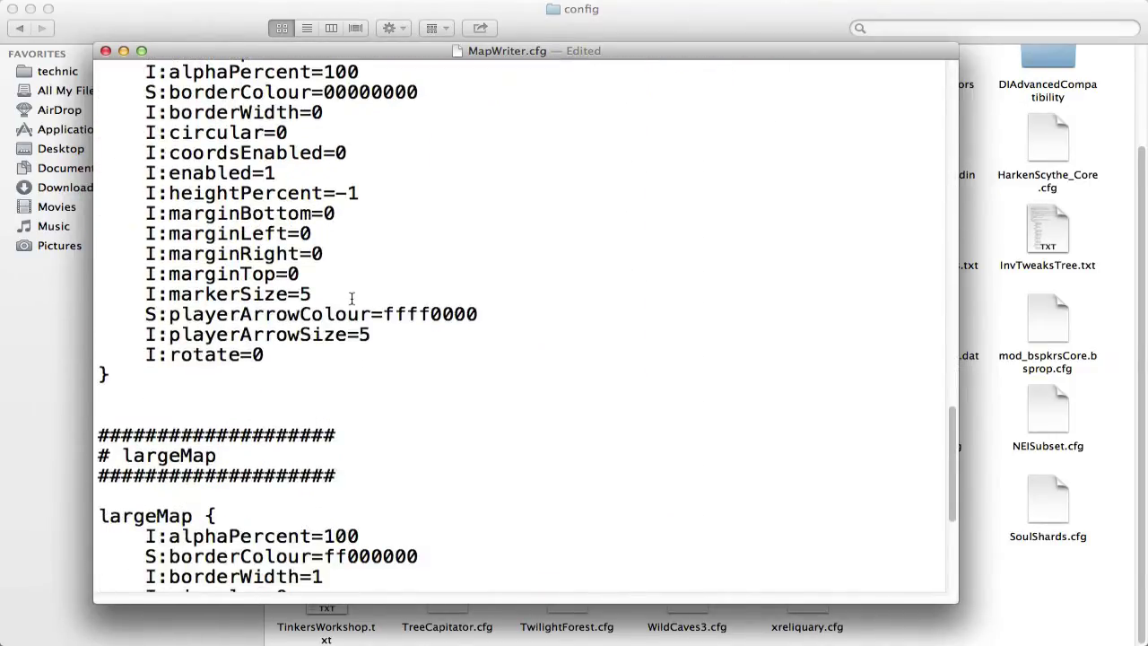
pyautogui.scroll(1, 350, 298)
pyautogui.scroll(-2, 316, 305)
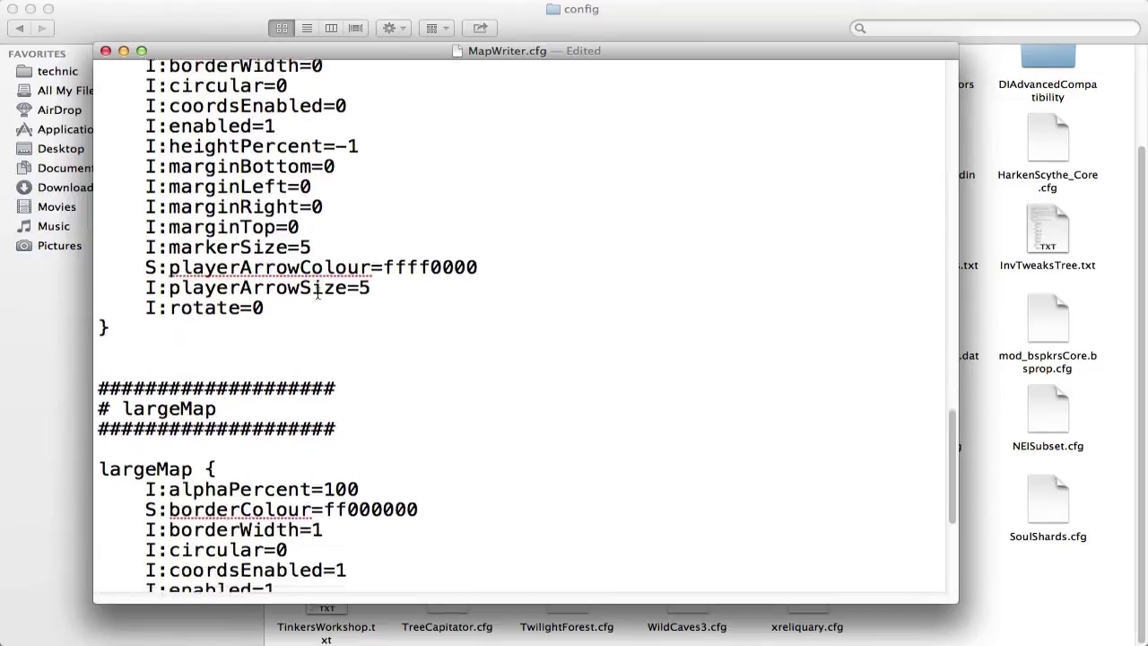
pyautogui.scroll(-6, 317, 293)
pyautogui.scroll(-6, 224, 341)
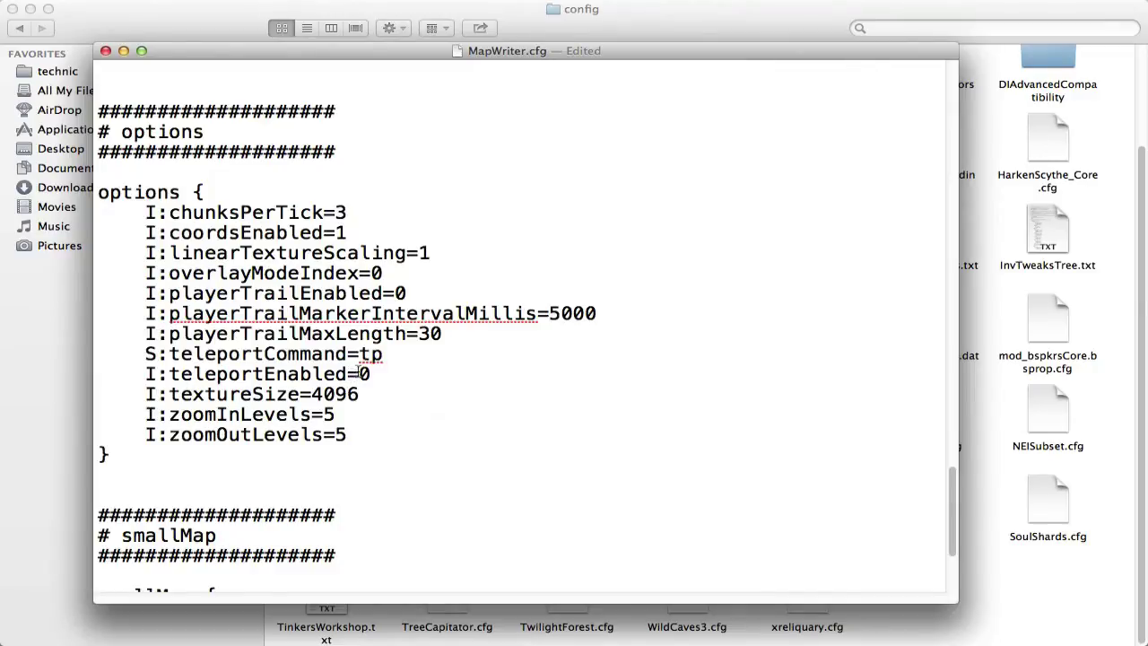
# - Replace the teleportEnabled value 0 with 1, then look over the nearby option values
pyautogui.moveTo(358, 372); pyautogui.dragTo(371, 374)
pyautogui.write('1')
pyautogui.click(380, 394)
pyautogui.moveTo(310, 394); pyautogui.dragTo(376, 438)
pyautogui.click(387, 375)
# - Highlight the teleportCommand value tp and review the options block around teleportEnabled=1
pyautogui.moveTo(360, 355); pyautogui.dragTo(393, 351)
pyautogui.click(452, 380)
pyautogui.click(415, 451)
pyautogui.scroll(-5, 413, 430)
pyautogui.scroll(3, 410, 394)
pyautogui.scroll(3, 410, 388)
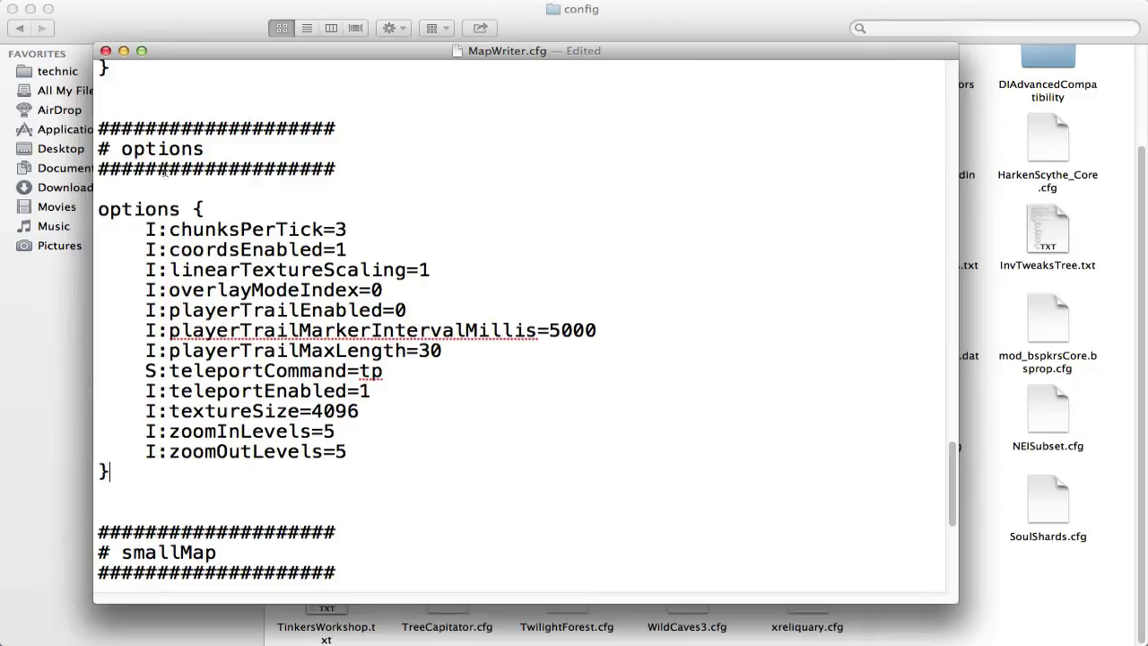
pyautogui.click(366, 391)
pyautogui.scroll(2, 338, 360)
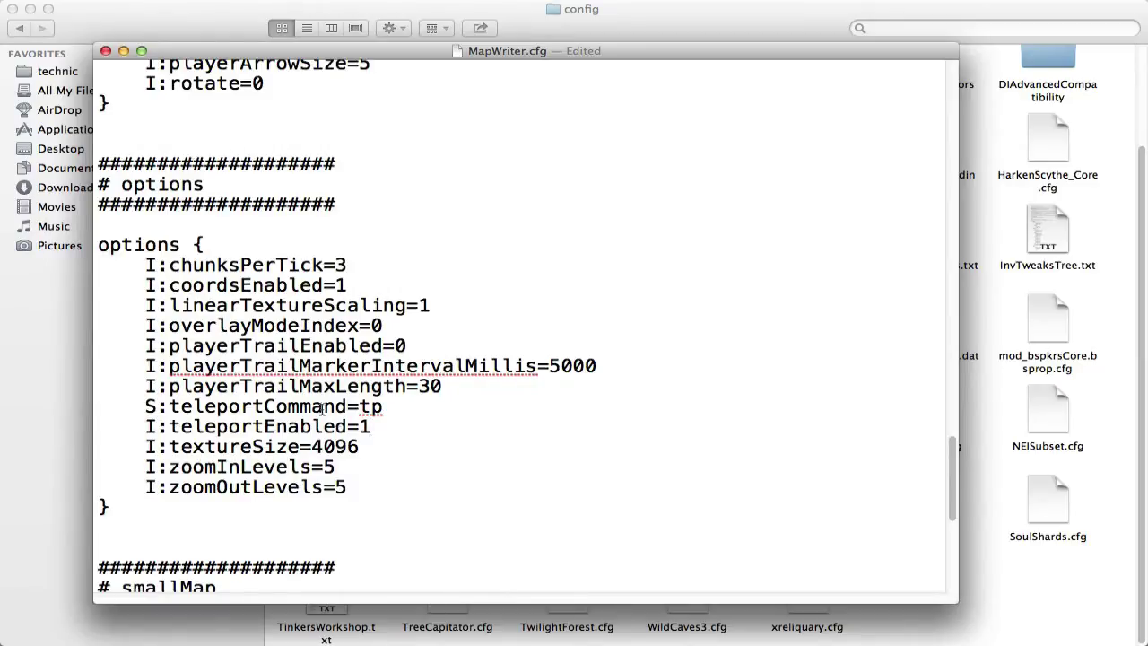
pyautogui.moveTo(334, 426); pyautogui.dragTo(360, 426)
pyautogui.click(378, 430)
pyautogui.click(106, 51)
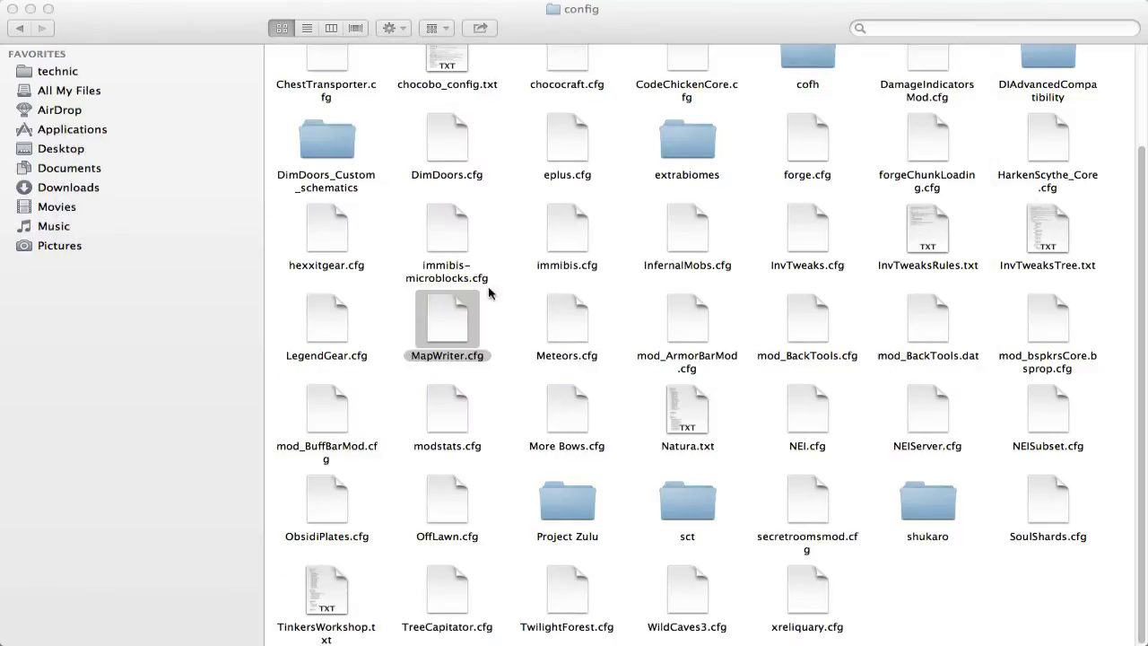
pyautogui.click(440, 84)
pyautogui.rightClick(444, 65)
pyautogui.moveTo(627, 88)
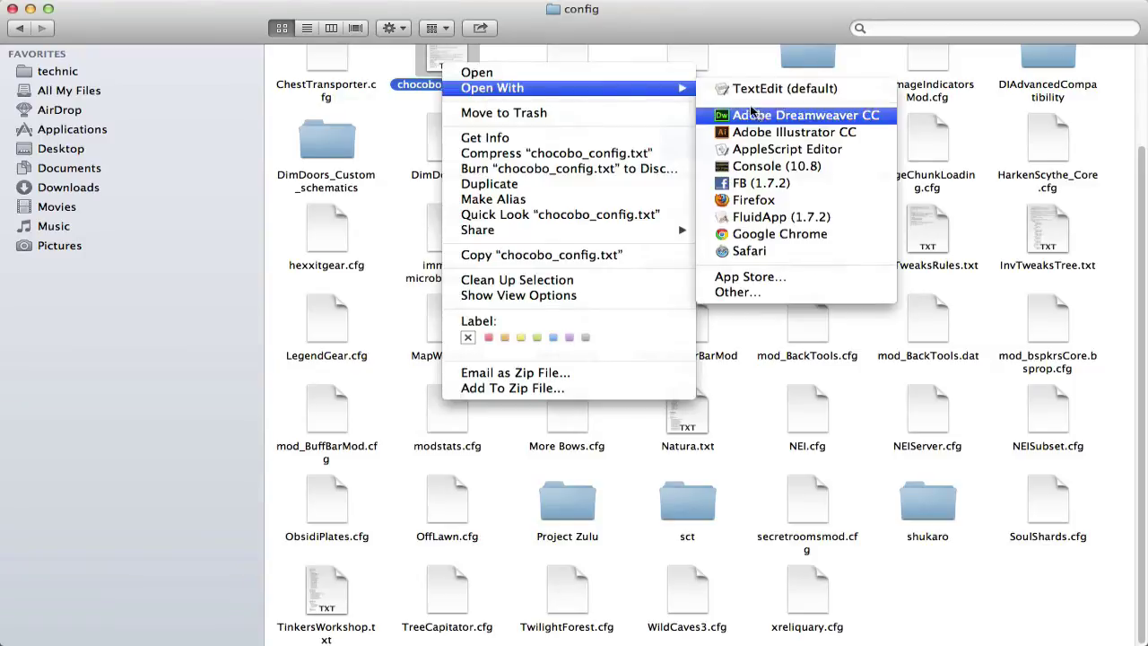
pyautogui.click(758, 89)
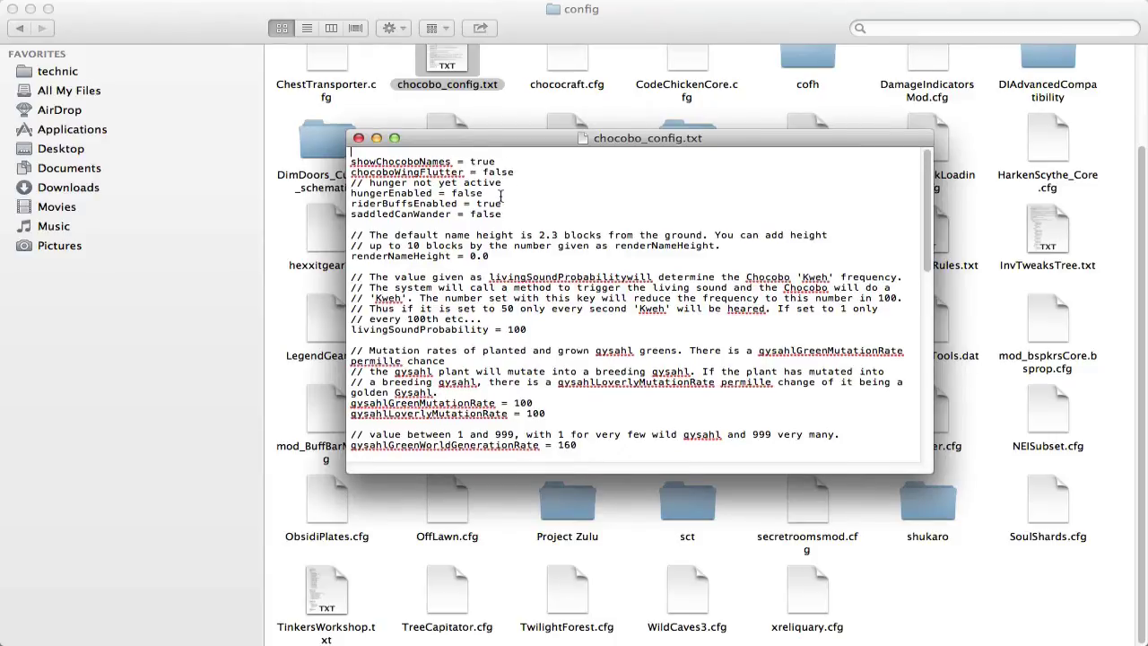
pyautogui.scroll(-3, 498, 195)
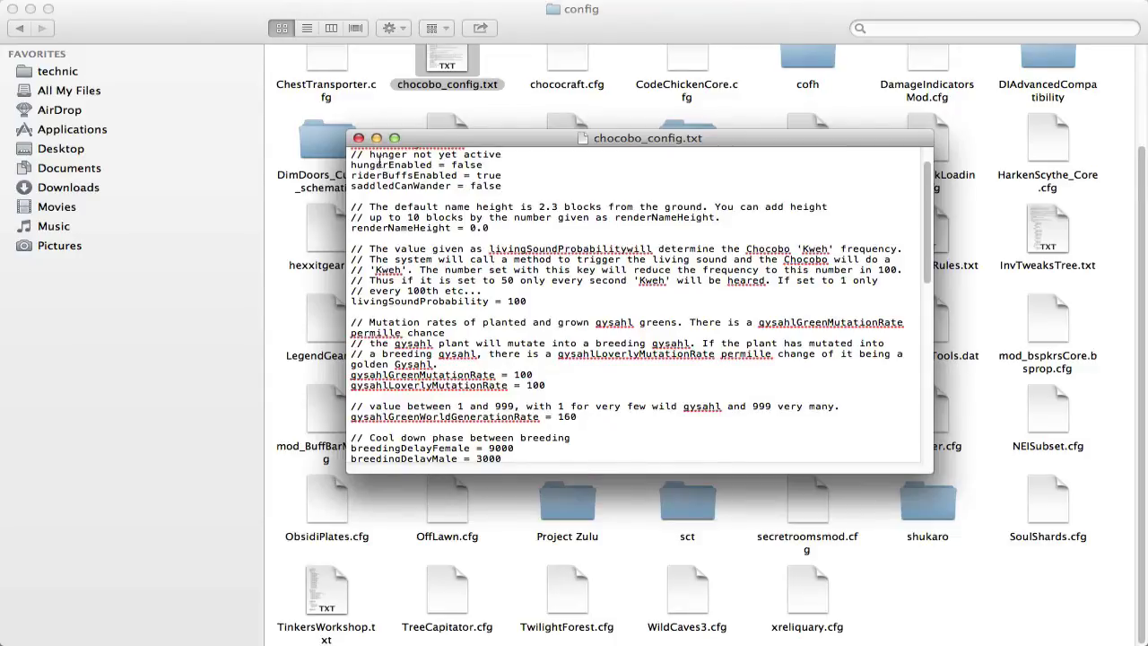
pyautogui.moveTo(381, 162); pyautogui.dragTo(420, 170)
pyautogui.scroll(-5, 514, 190)
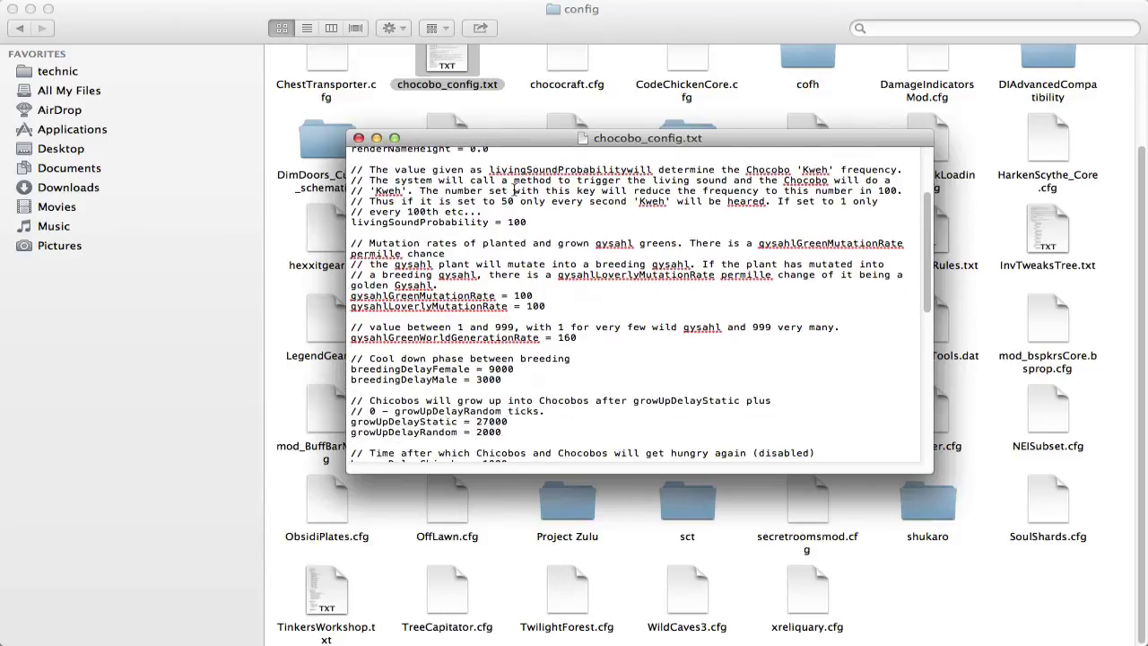
pyautogui.scroll(-10, 514, 190)
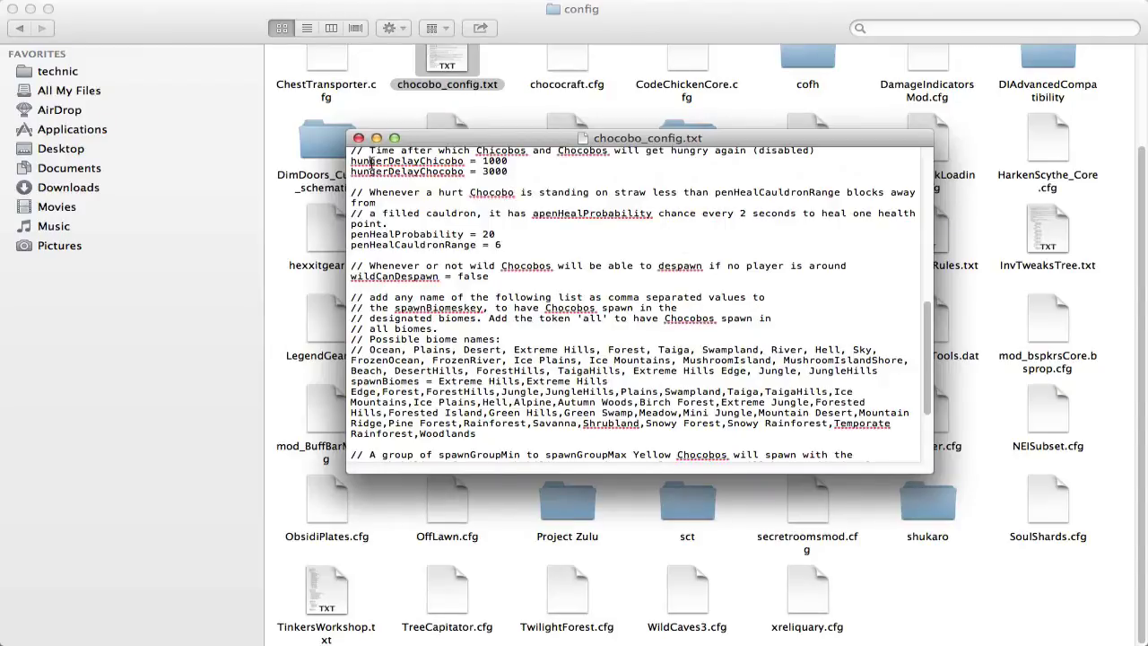
pyautogui.moveTo(370, 161); pyautogui.dragTo(481, 161)
pyautogui.scroll(3, 542, 180)
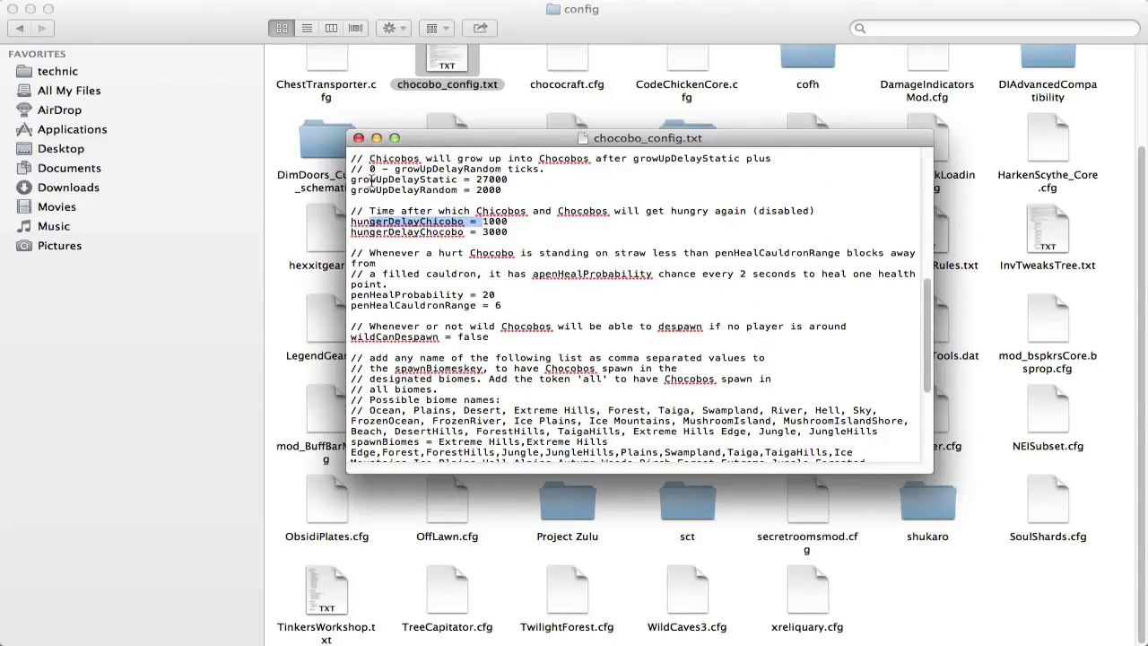
pyautogui.moveTo(370, 179); pyautogui.dragTo(457, 181)
pyautogui.scroll(-5, 530, 192)
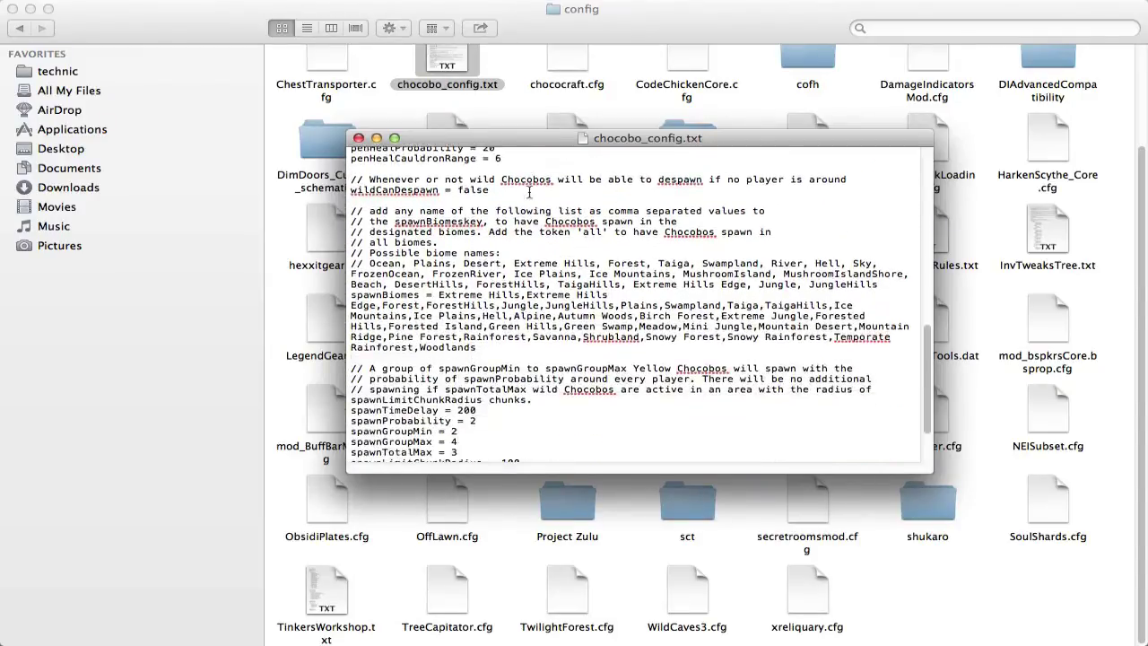
pyautogui.scroll(-3, 529, 191)
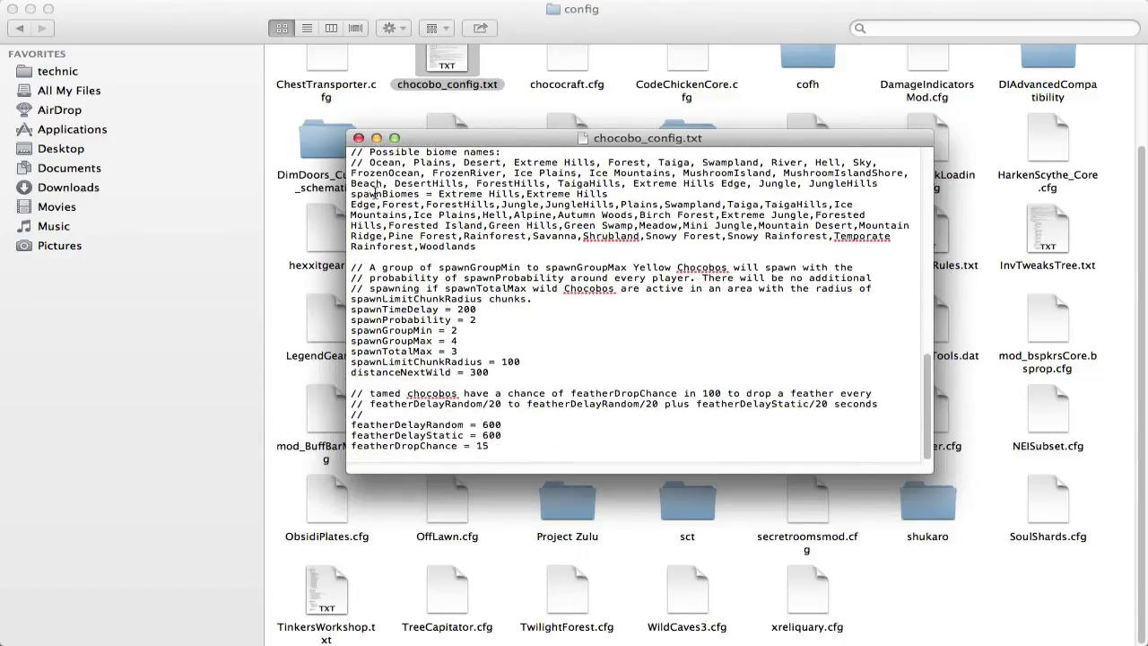
pyautogui.moveTo(371, 308); pyautogui.dragTo(467, 376)
pyautogui.scroll(5, 468, 352)
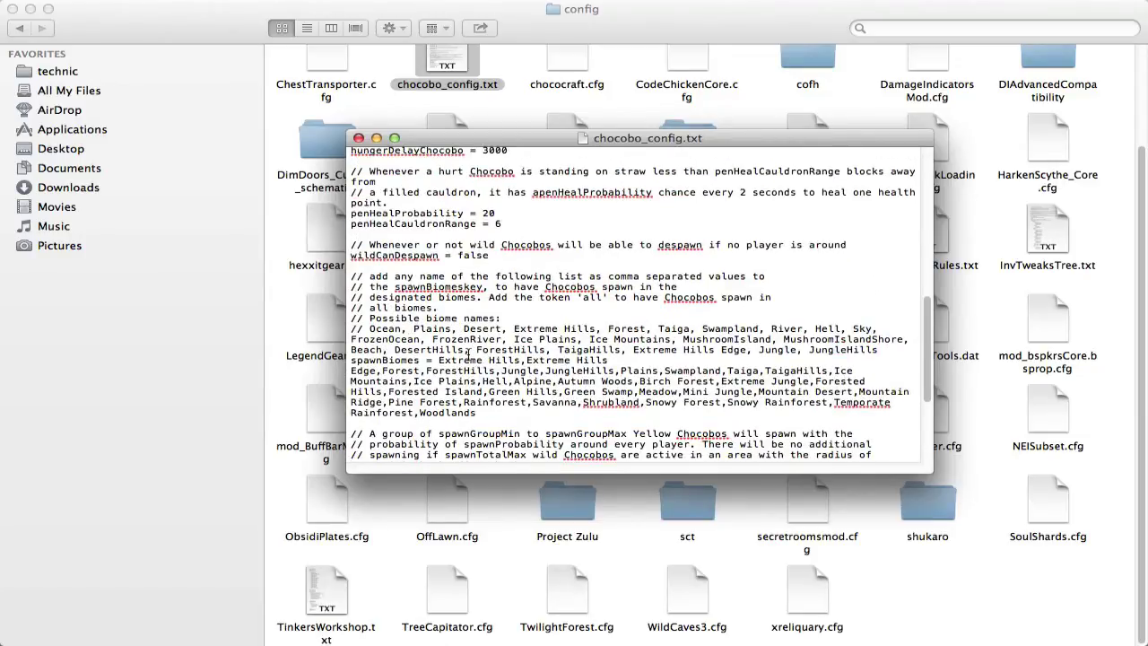
pyautogui.moveTo(370, 319); pyautogui.dragTo(496, 319)
pyautogui.moveTo(369, 328); pyautogui.dragTo(598, 406)
pyautogui.click(642, 362)
# - Close chocobo_config.txt and select Meteors.cfg in the config folder
pyautogui.click(358, 138)
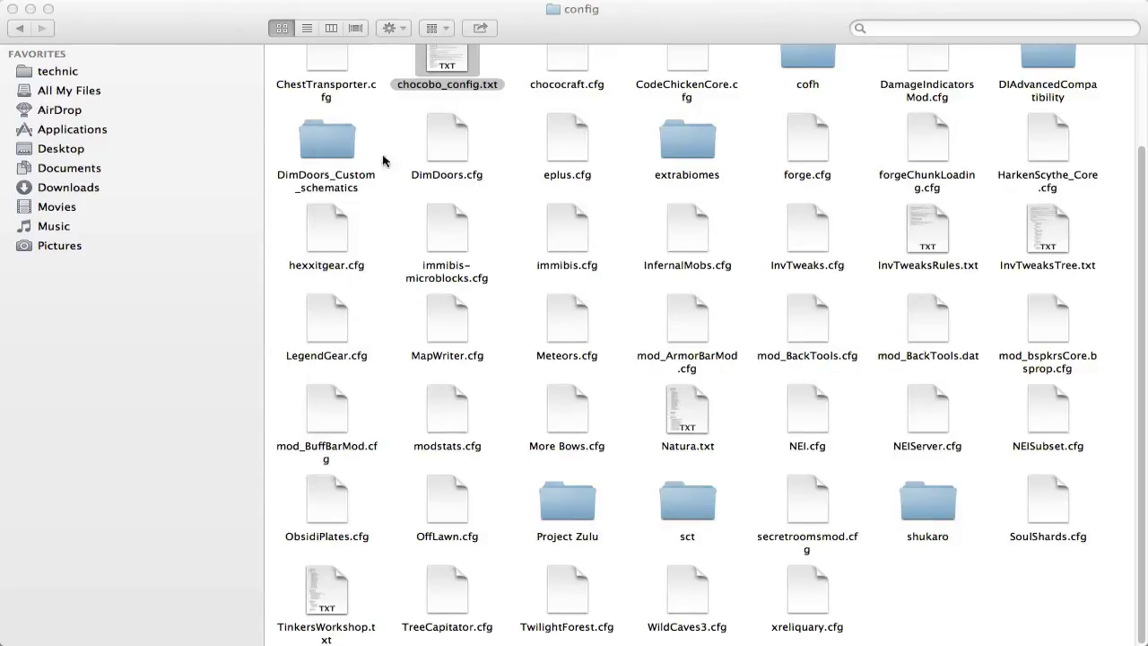
pyautogui.click(574, 348)
pyautogui.click(444, 335)
pyautogui.click(568, 325)
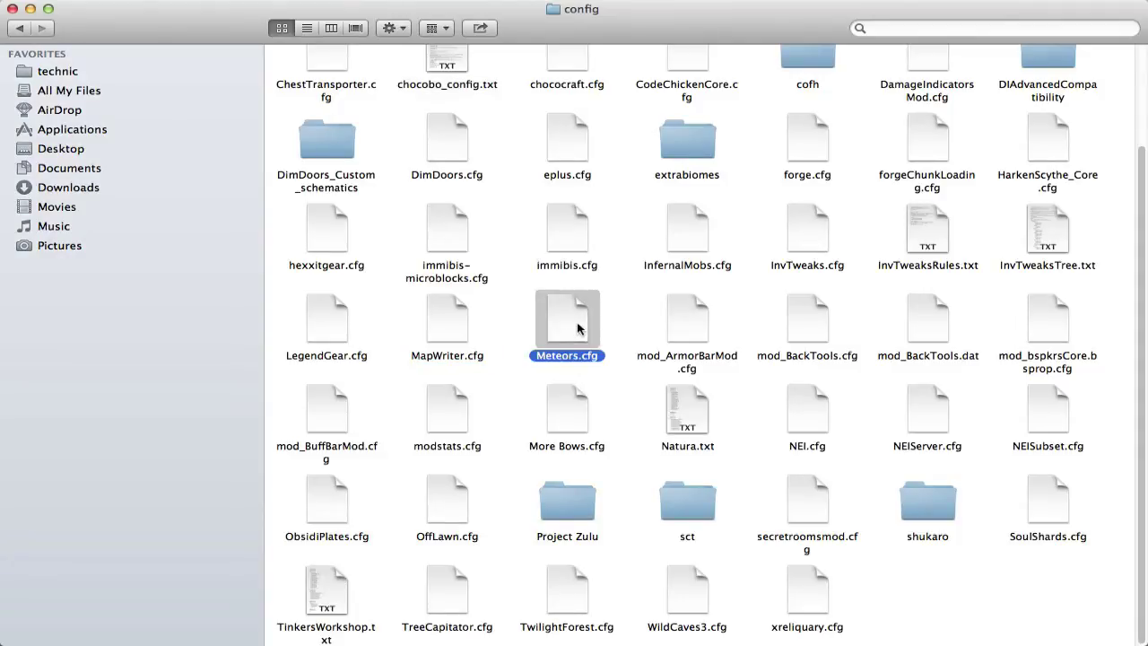
# - Open Meteors.cfg in TextEdit with Always Open With ticked, and reposition its window
pyautogui.rightClick(574, 326)
pyautogui.moveTo(686, 329)
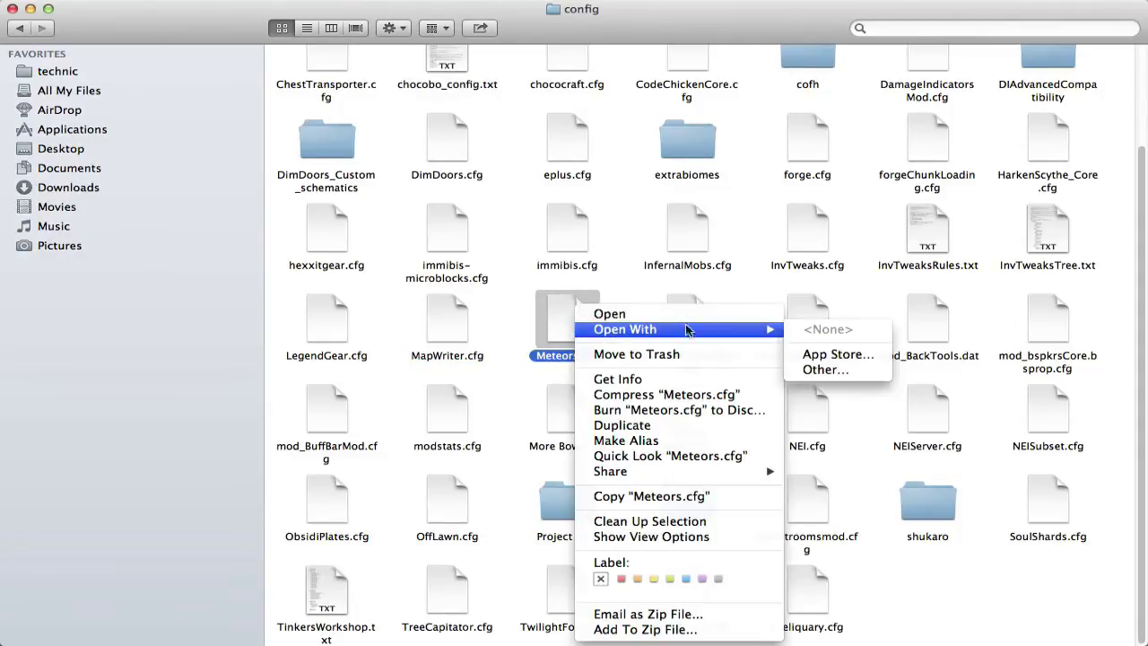
pyautogui.click(843, 367)
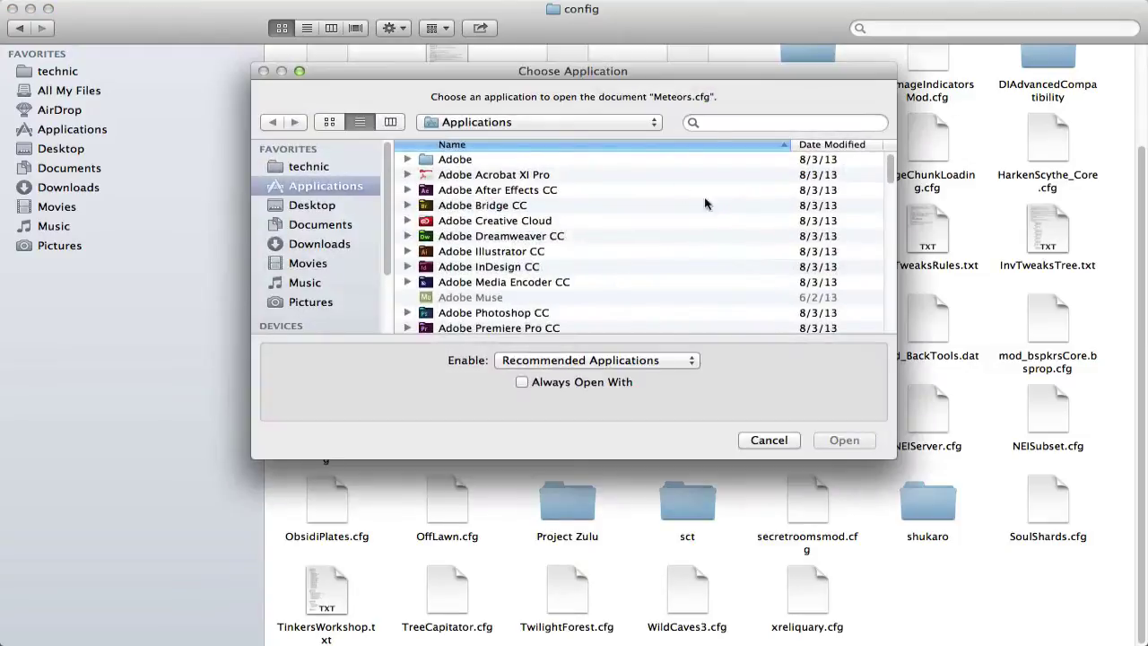
pyautogui.click(732, 120)
pyautogui.write('texted')
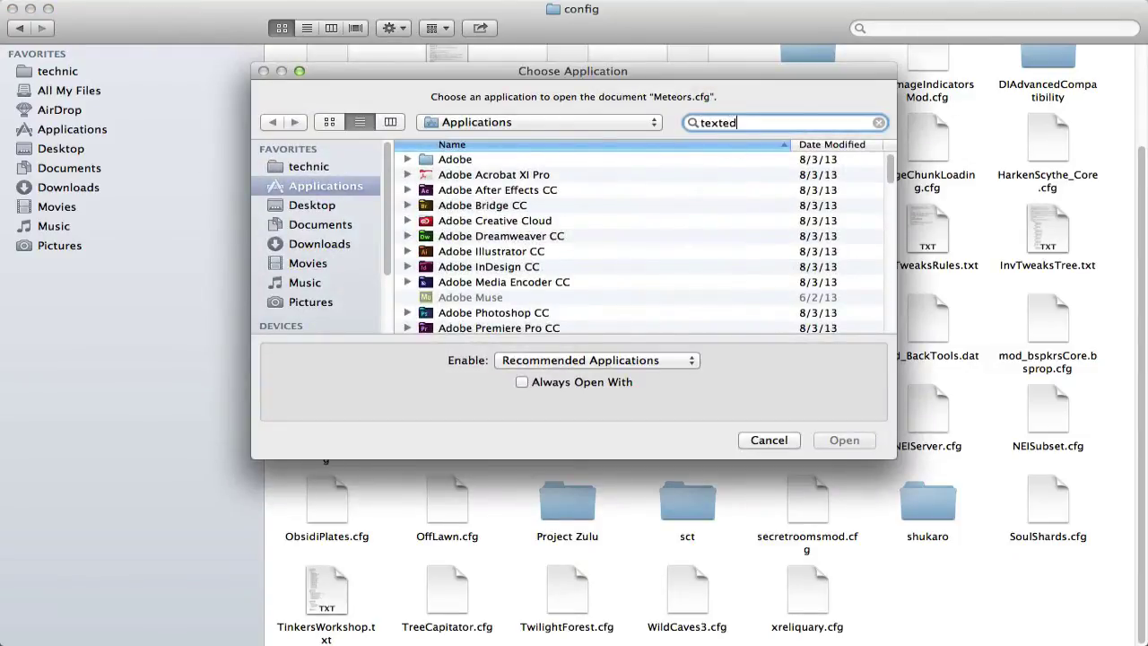
pyautogui.write('it')
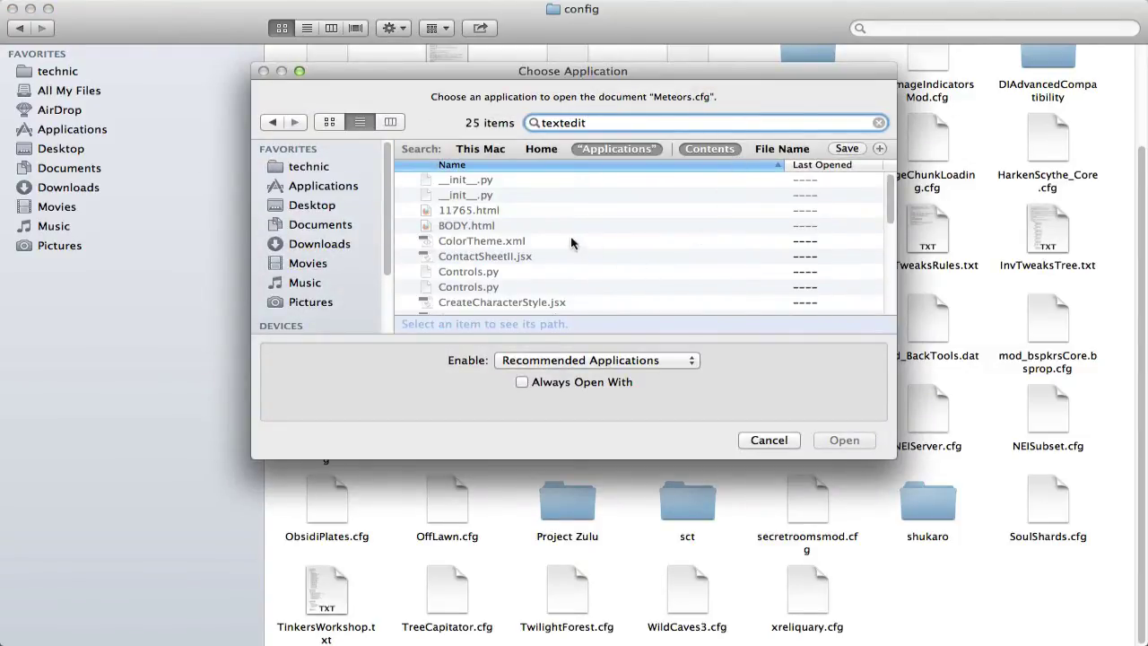
pyautogui.scroll(-5, 592, 249)
pyautogui.click(518, 247)
pyautogui.click(521, 381)
pyautogui.click(844, 439)
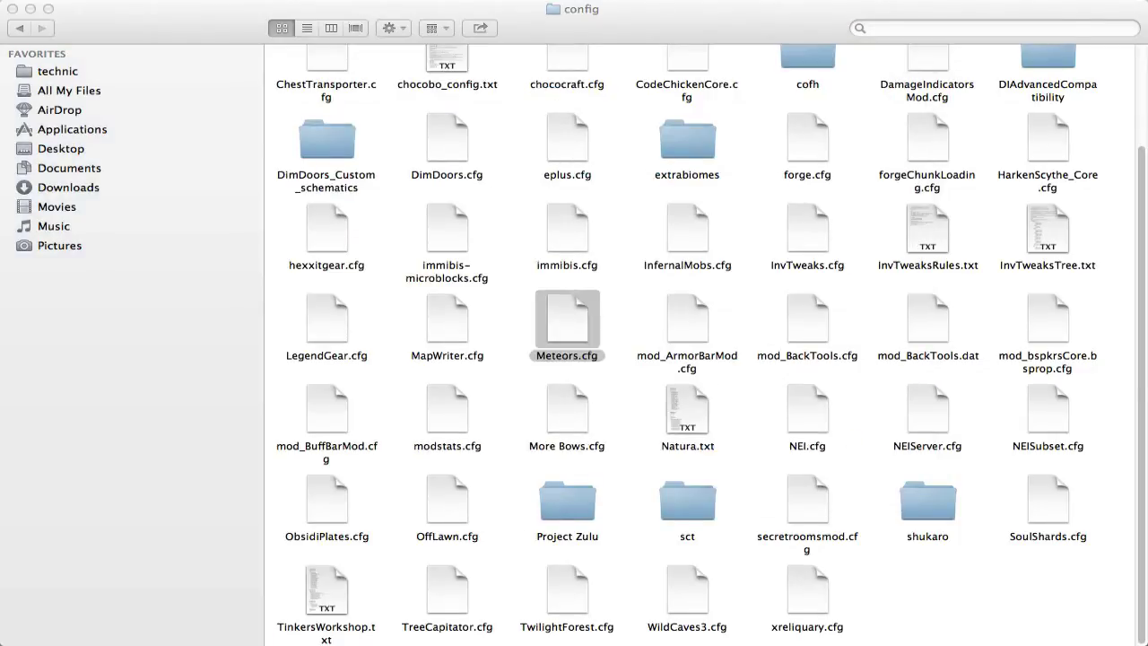
pyautogui.moveTo(401, 119); pyautogui.dragTo(439, 114)
pyautogui.moveTo(536, 118); pyautogui.dragTo(685, 76)
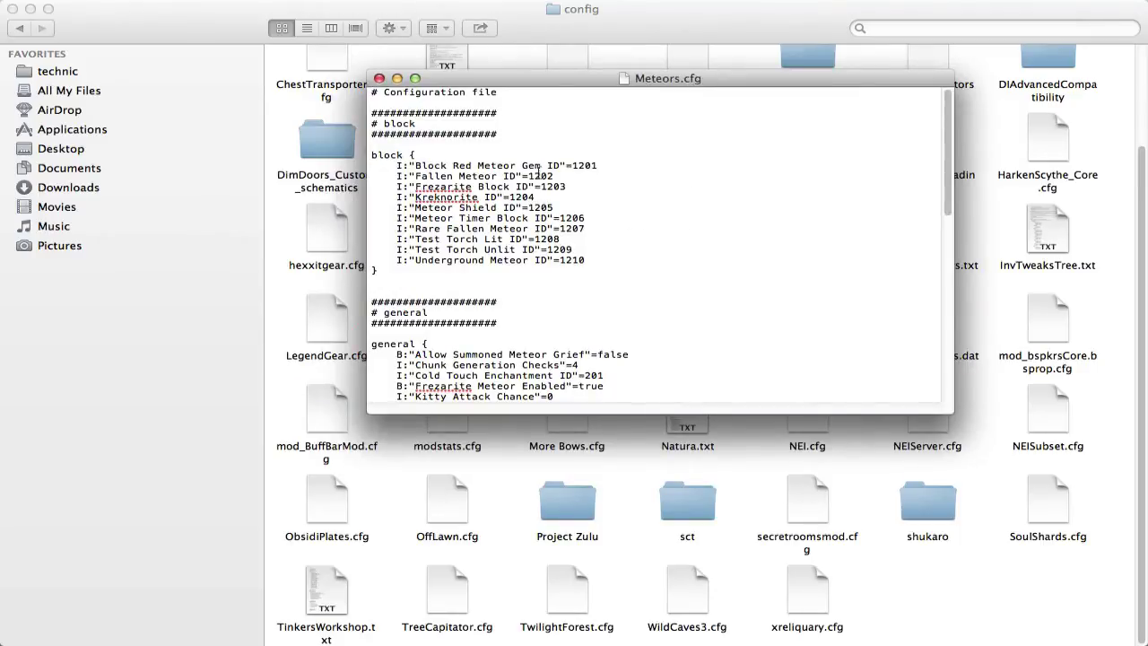
# - Point out Meteor Fall Radius 350, Meteors Only Fall at Night true and Meteorite Meteor Enabled
pyautogui.scroll(-5, 566, 214)
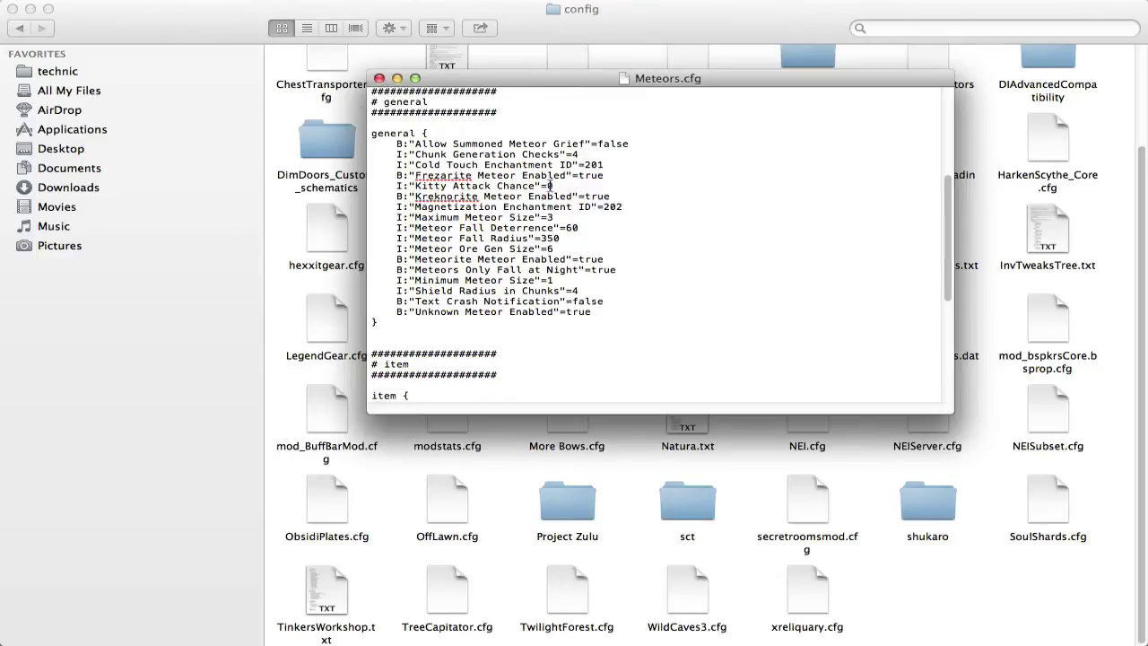
pyautogui.scroll(-3, 636, 242)
pyautogui.scroll(-8, 640, 242)
pyautogui.scroll(6, 641, 238)
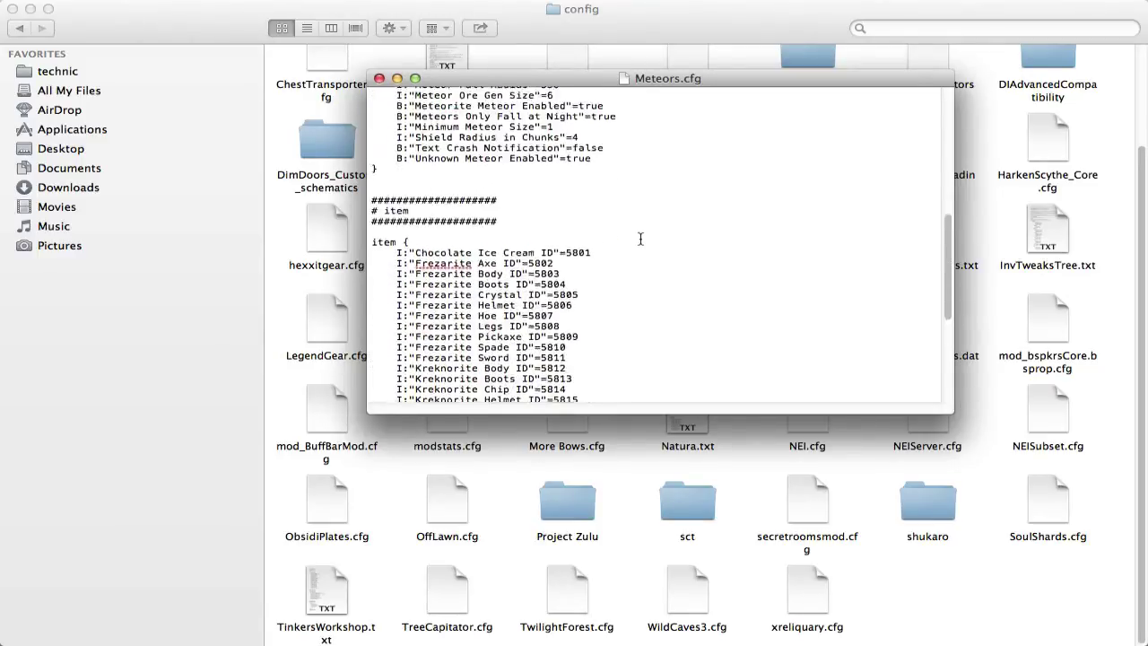
pyautogui.scroll(6, 640, 238)
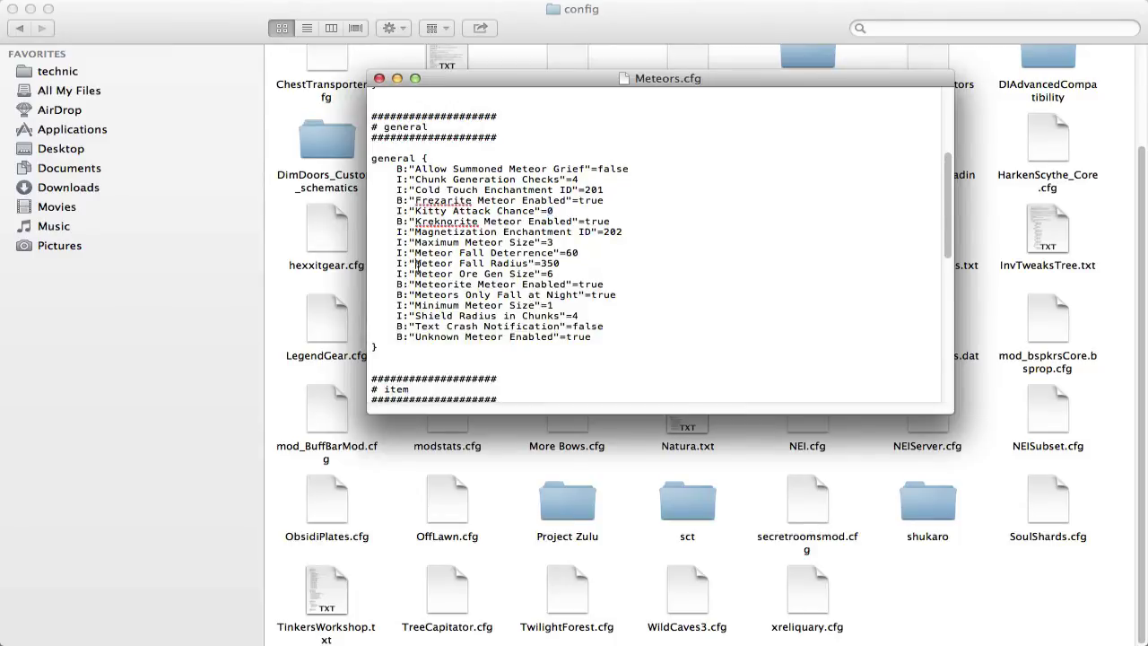
pyautogui.moveTo(417, 263); pyautogui.dragTo(593, 262)
pyautogui.moveTo(417, 296); pyautogui.dragTo(587, 295)
pyautogui.doubleClick(607, 296)
pyautogui.moveTo(419, 284); pyautogui.dragTo(572, 284)
# - Highlight the Text Crash Notification value false, then close Meteors.cfg
pyautogui.scroll(-1, 588, 304)
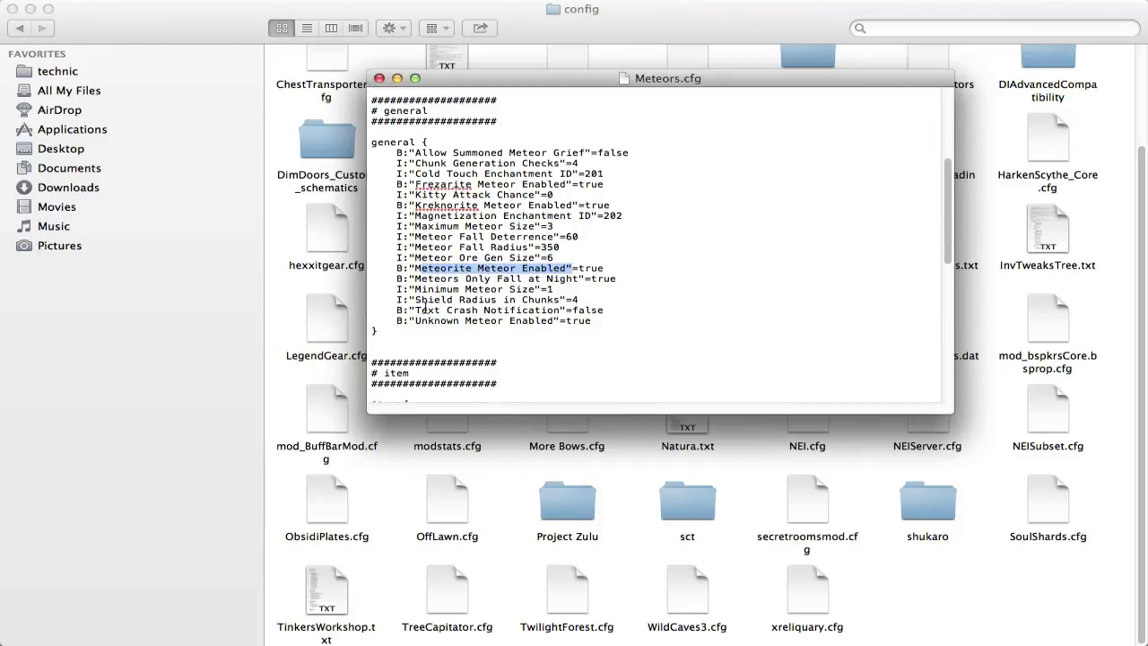
pyautogui.moveTo(574, 310); pyautogui.dragTo(624, 311)
pyautogui.scroll(-10, 625, 316)
pyautogui.scroll(-5, 623, 316)
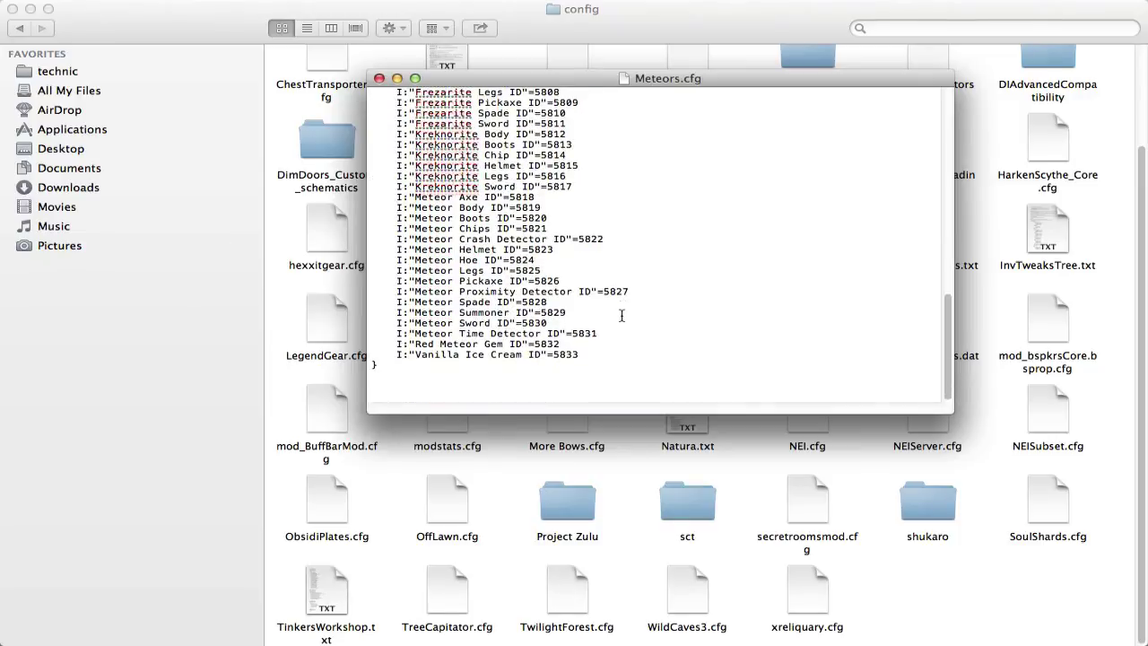
pyautogui.click(379, 78)
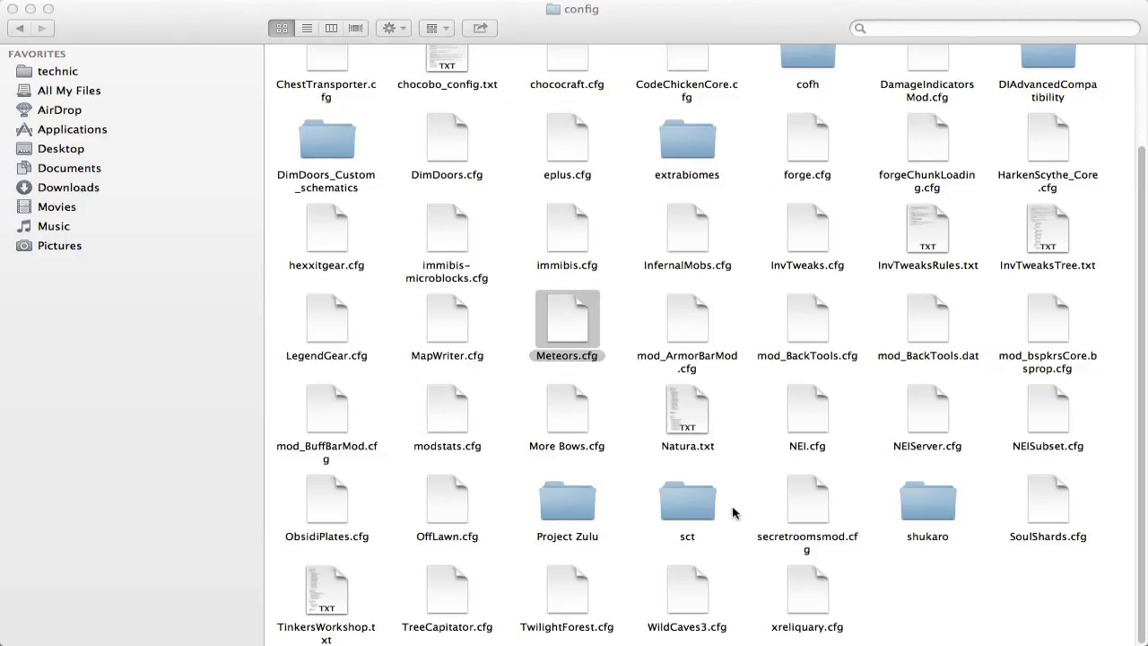
# - Select DimDoors.cfg among the mod config files in the config folder
pyautogui.scroll(3, 732, 512)
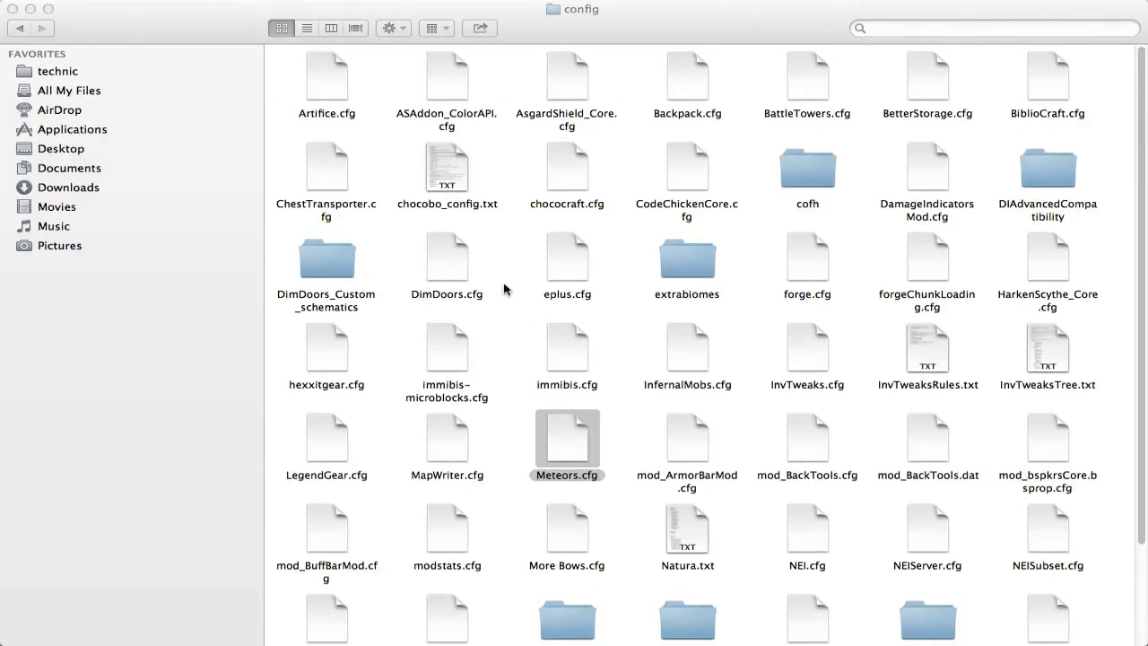
pyautogui.click(452, 273)
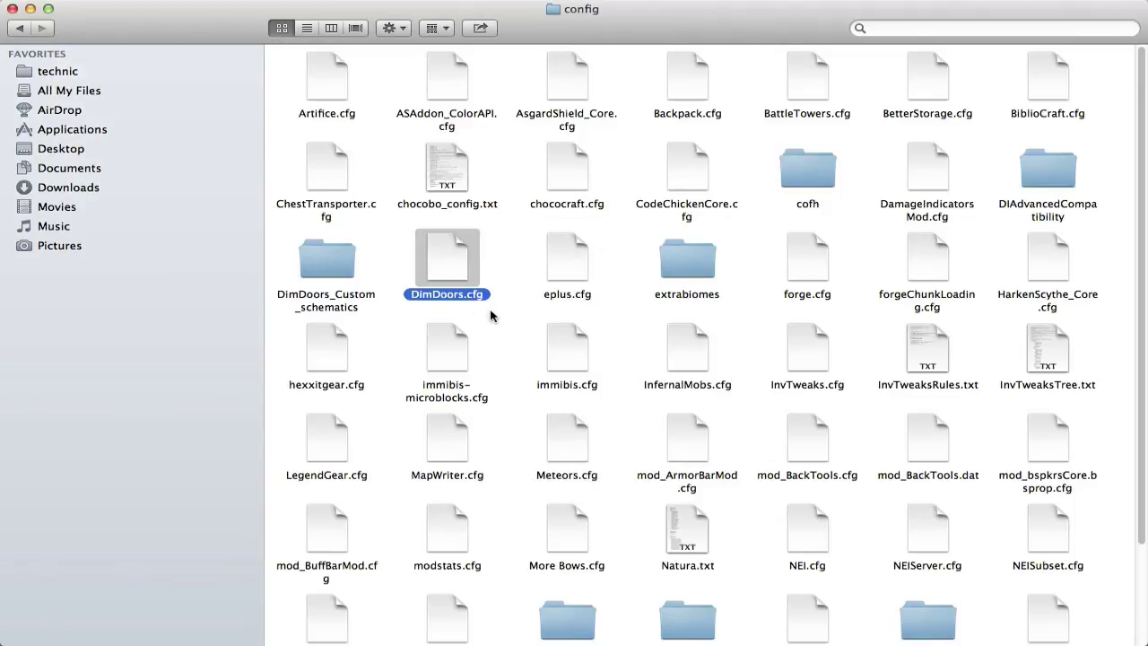
pyautogui.scroll(-2, 492, 314)
pyautogui.scroll(2, 498, 313)
pyautogui.scroll(-4, 499, 313)
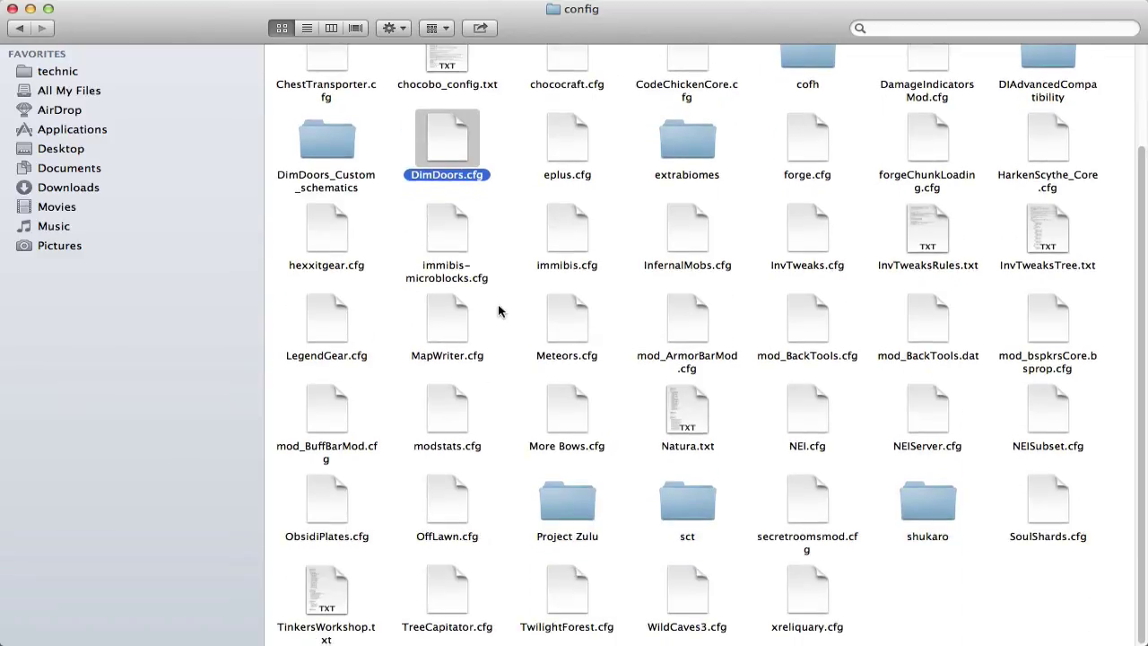